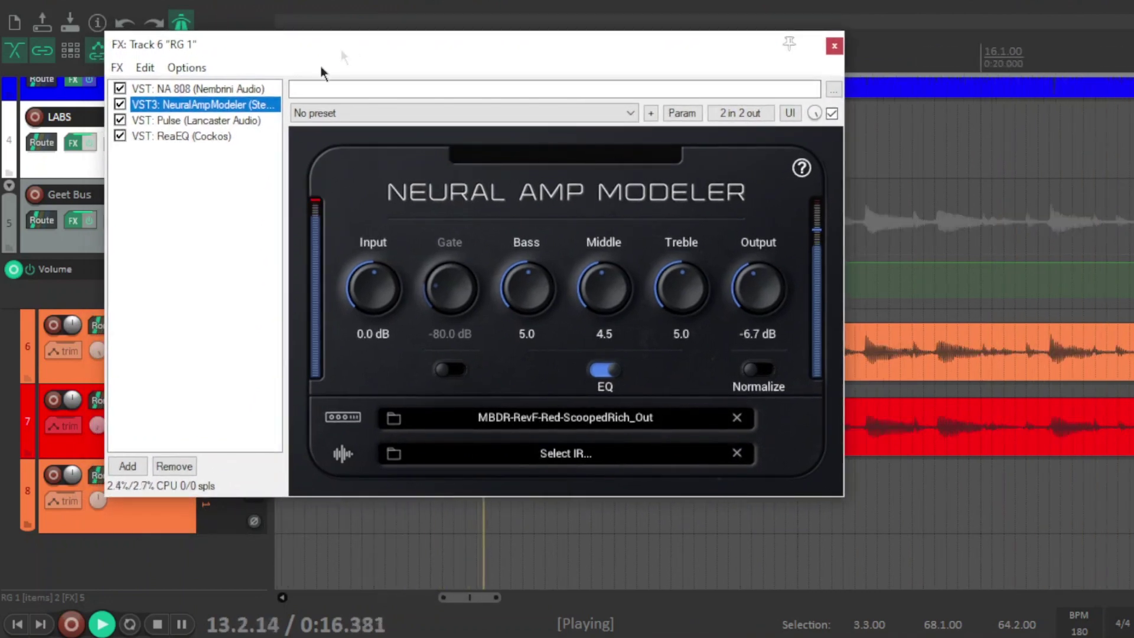
# Inspect the Pulse cabinet impulse responses and the ReaEQ curve in track 6's effects chain, including the low-pass band, and close the chain.
pyautogui.click(224, 122)
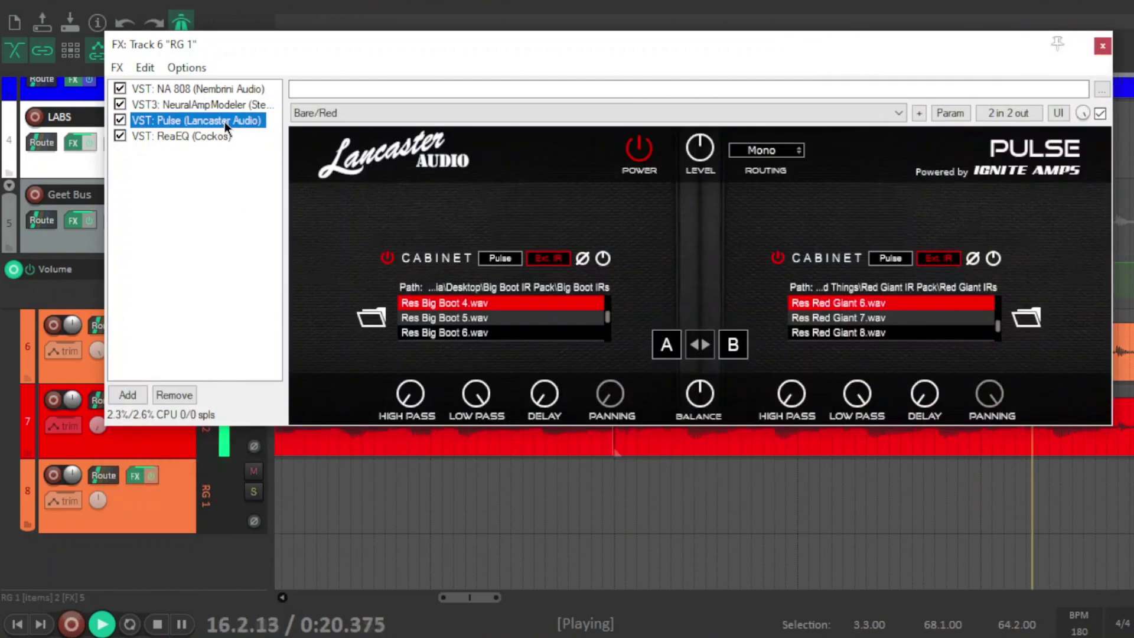
pyautogui.moveTo(328, 49); pyautogui.dragTo(282, 60)
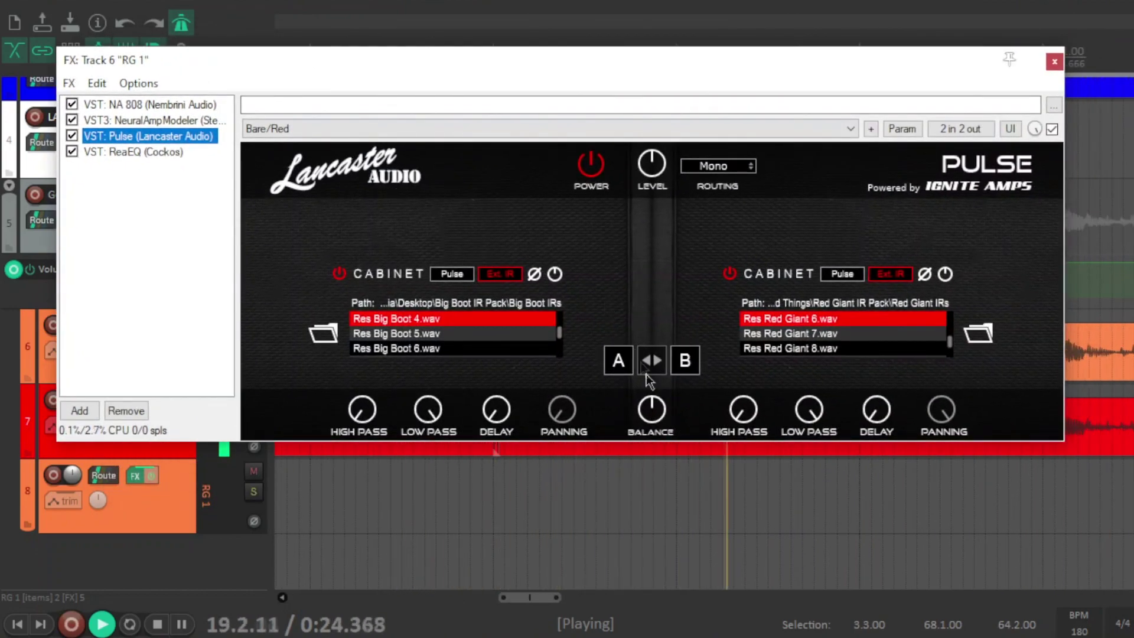
pyautogui.click(653, 414)
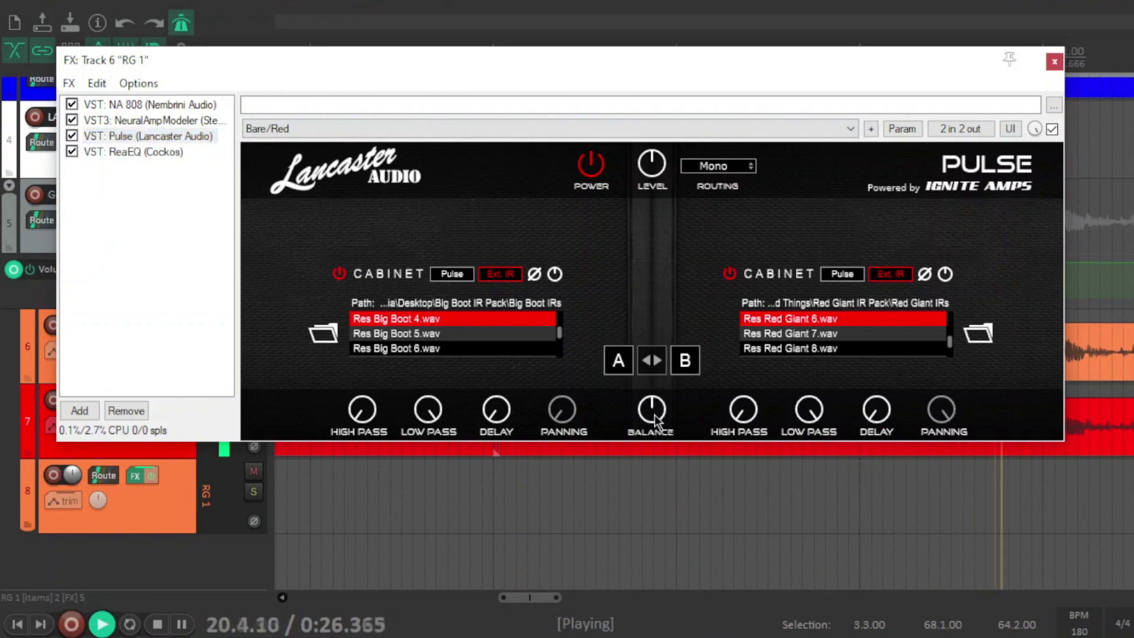
pyautogui.click(169, 151)
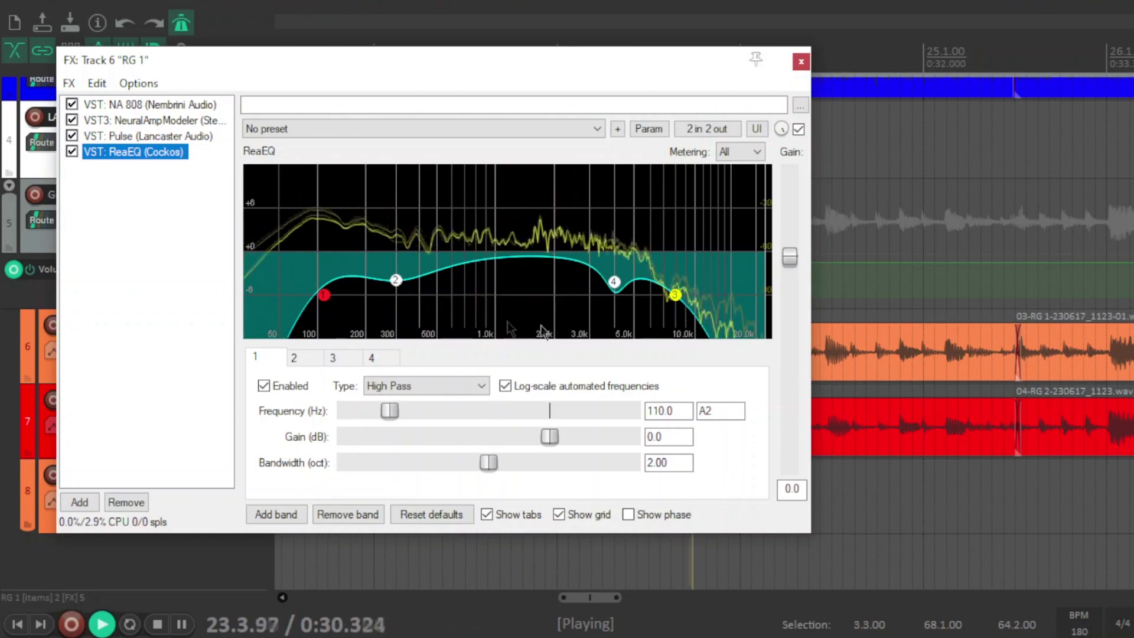
pyautogui.moveTo(680, 298)
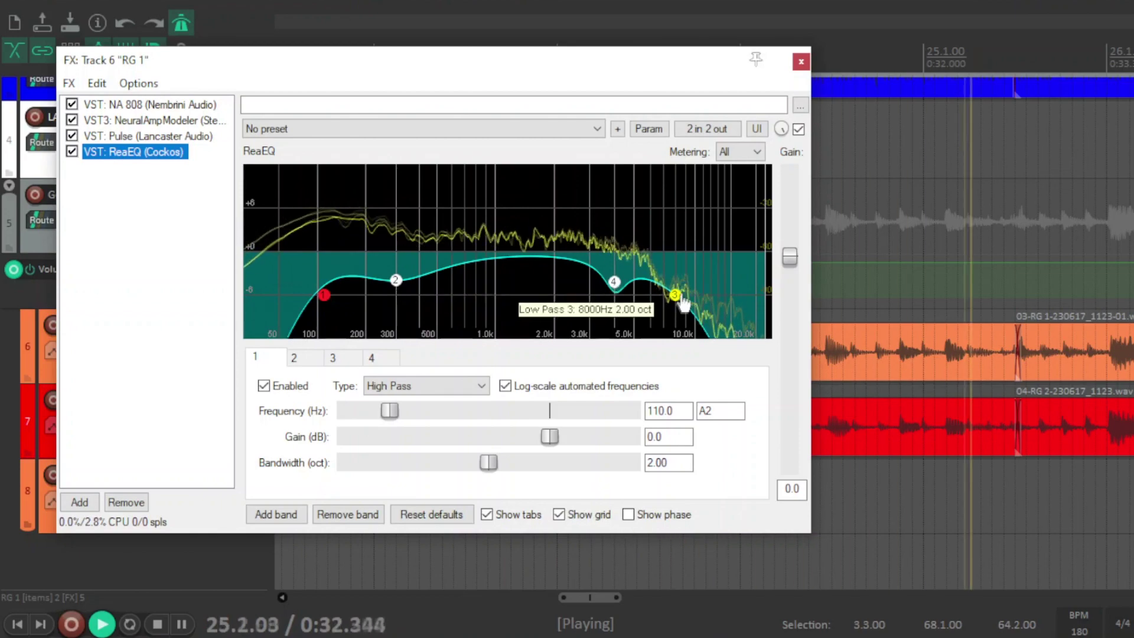
pyautogui.click(801, 62)
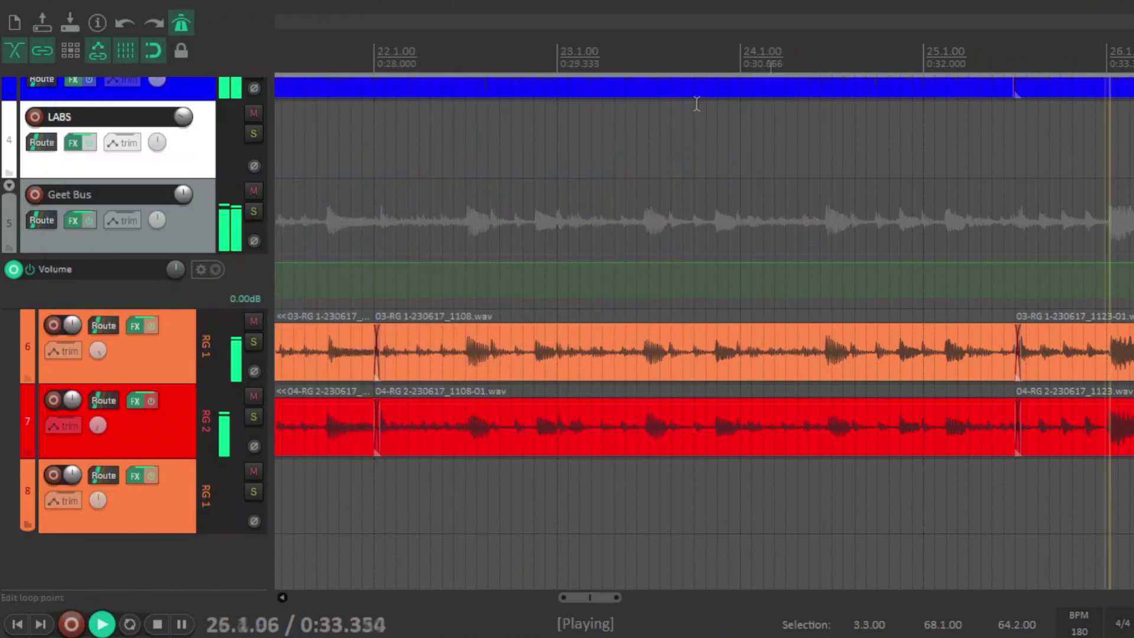
# Open the RG 2 track's effects chain and review its NeuralAmpModeler, Pulse and ReaEQ settings, closing it when done.
pyautogui.click(138, 403)
pyautogui.click(222, 53)
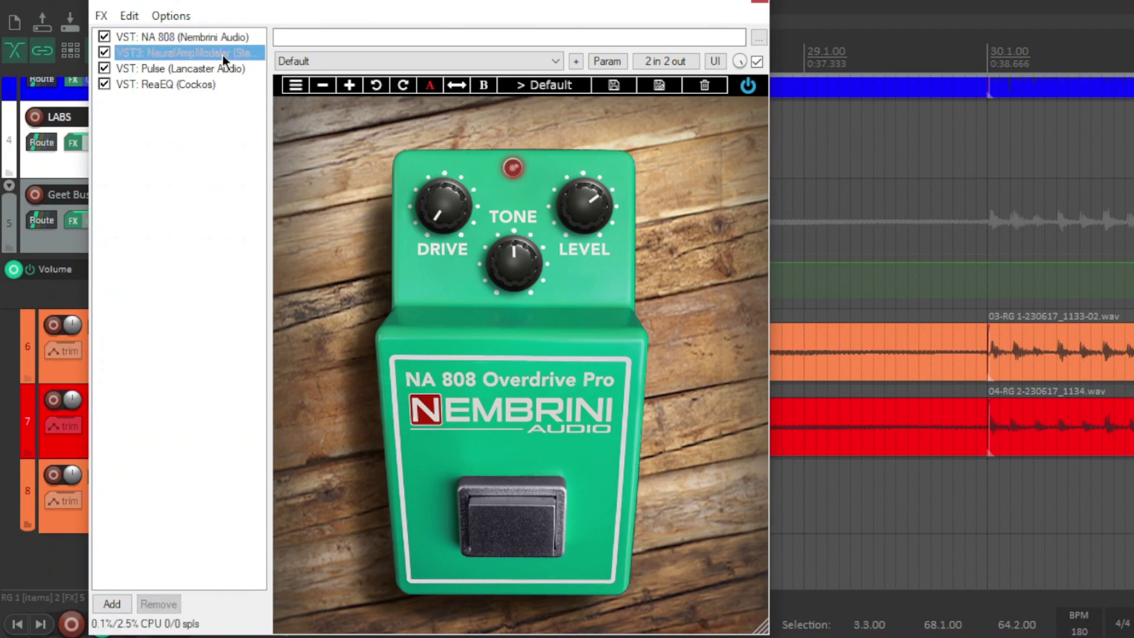
pyautogui.moveTo(350, 5); pyautogui.dragTo(368, 63)
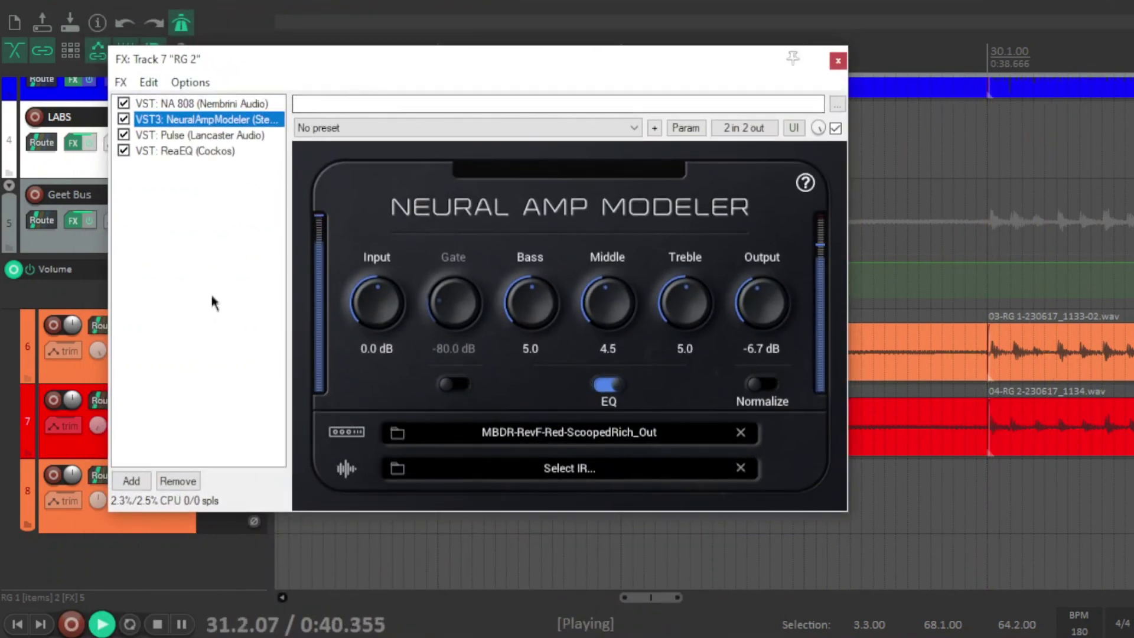
pyautogui.click(231, 137)
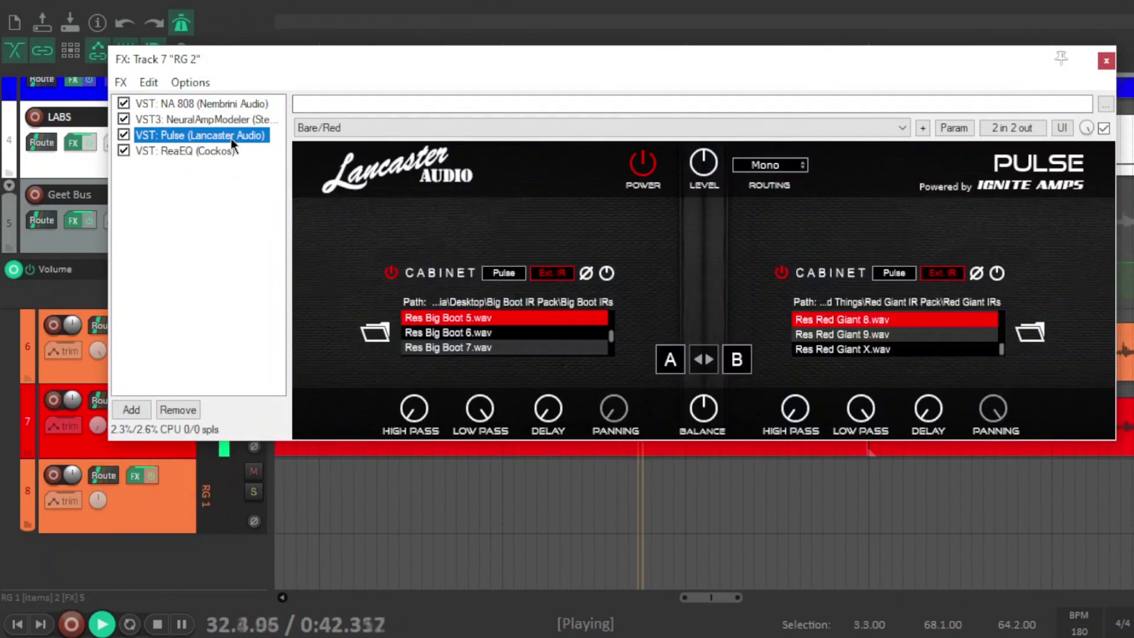
pyautogui.moveTo(382, 58); pyautogui.dragTo(332, 62)
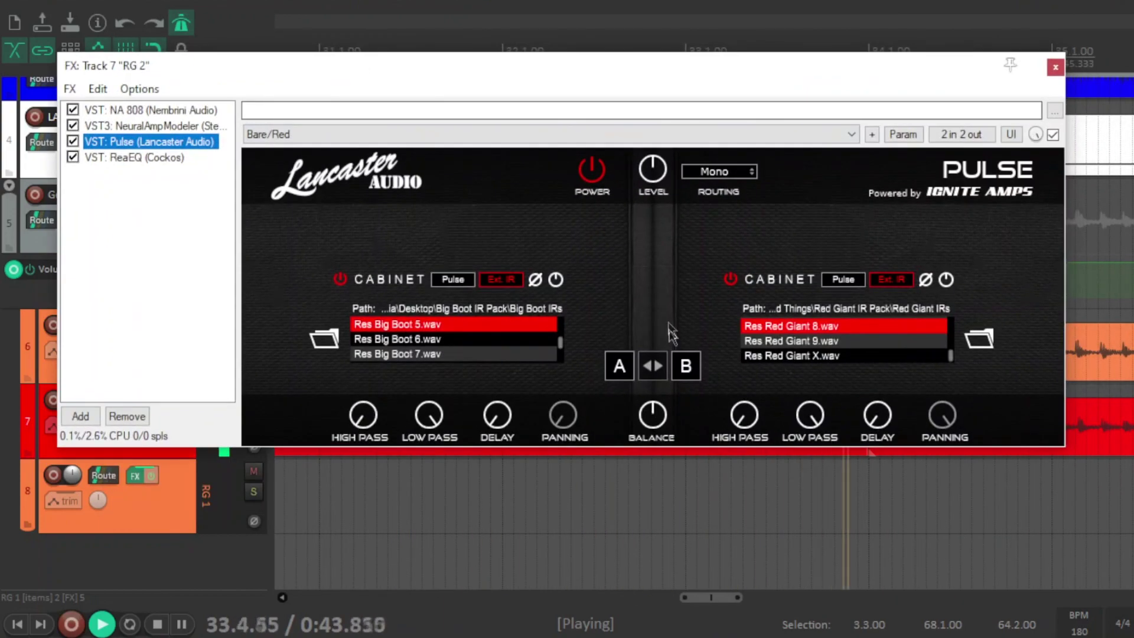
pyautogui.click(653, 416)
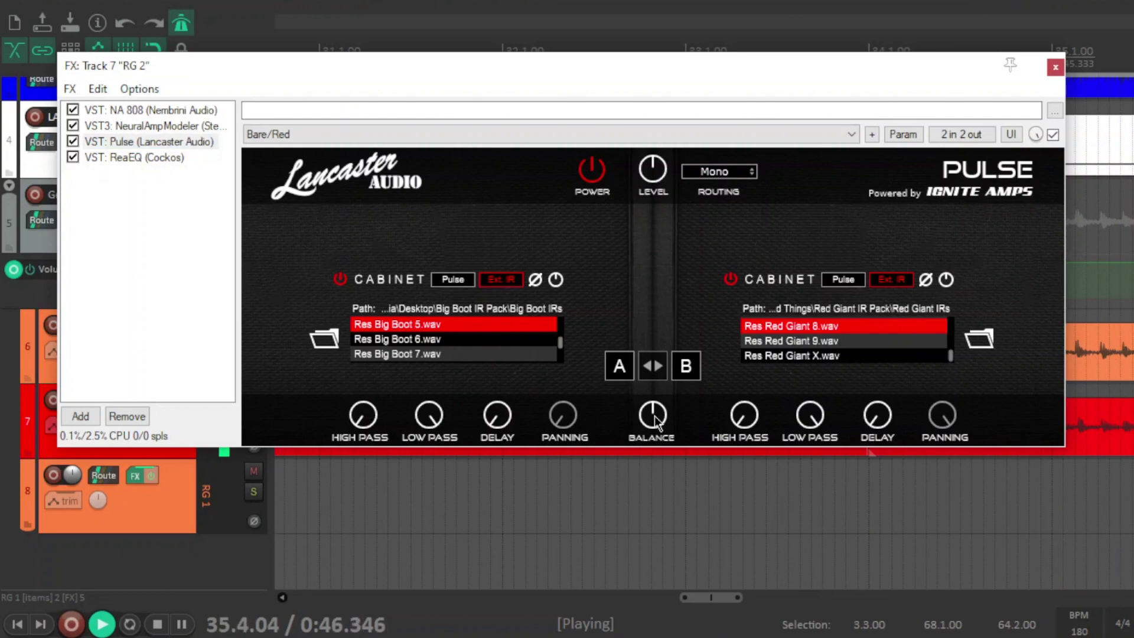
pyautogui.click(164, 159)
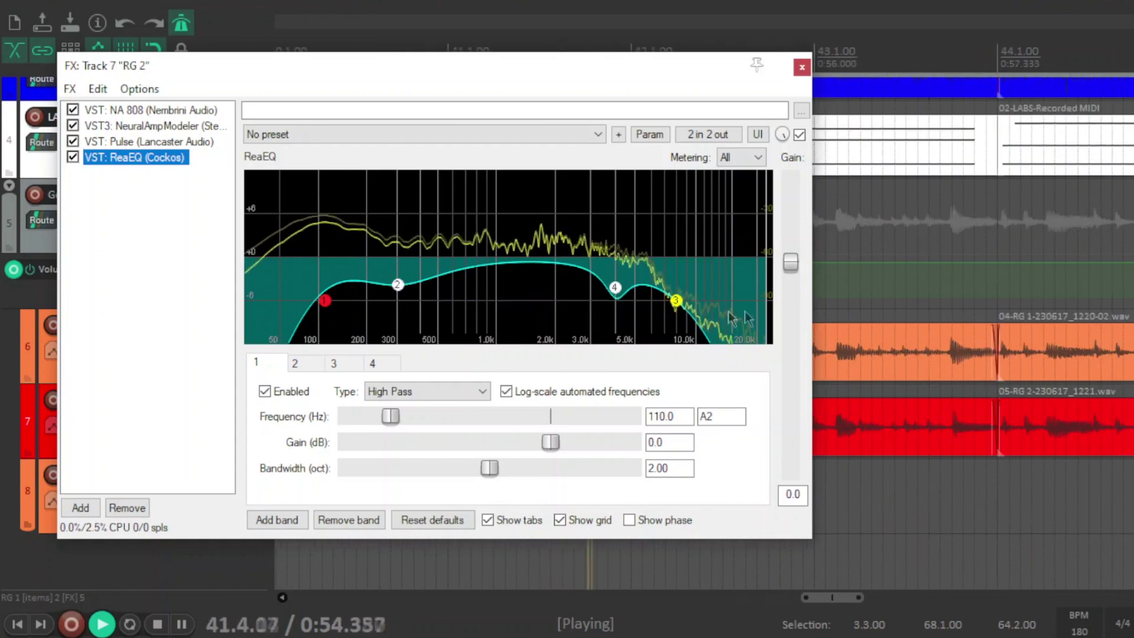
pyautogui.click(803, 67)
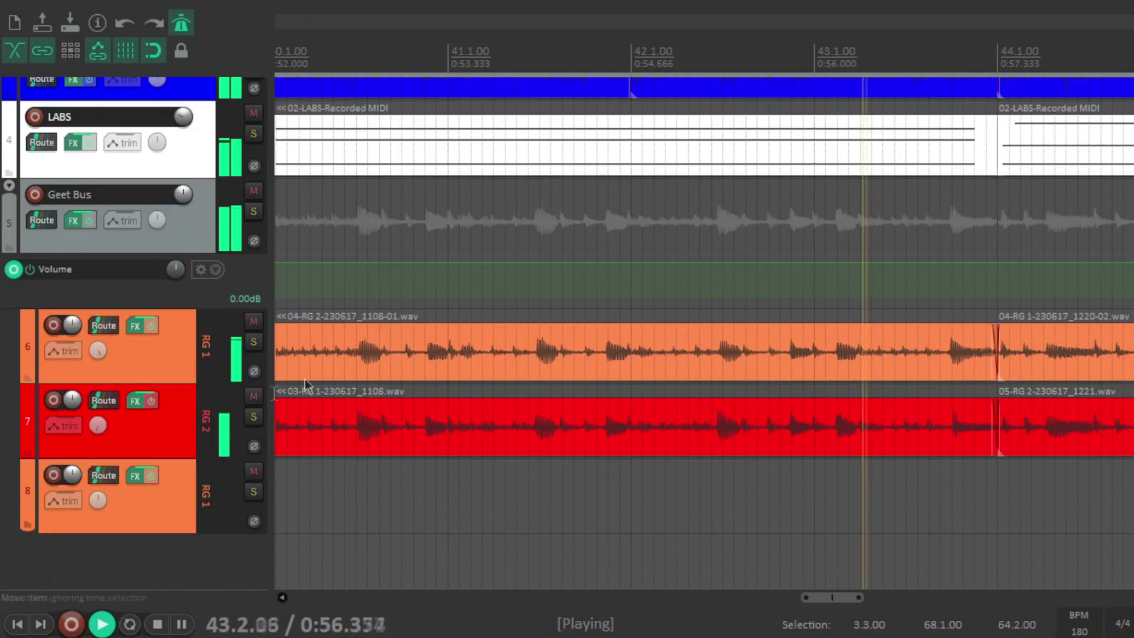
# Review the track 8 effects chain from NeuralAmpModeler through Pulse, ReaEQ, MJUCjr and ValhallaSupermassive, and close it.
pyautogui.click(137, 474)
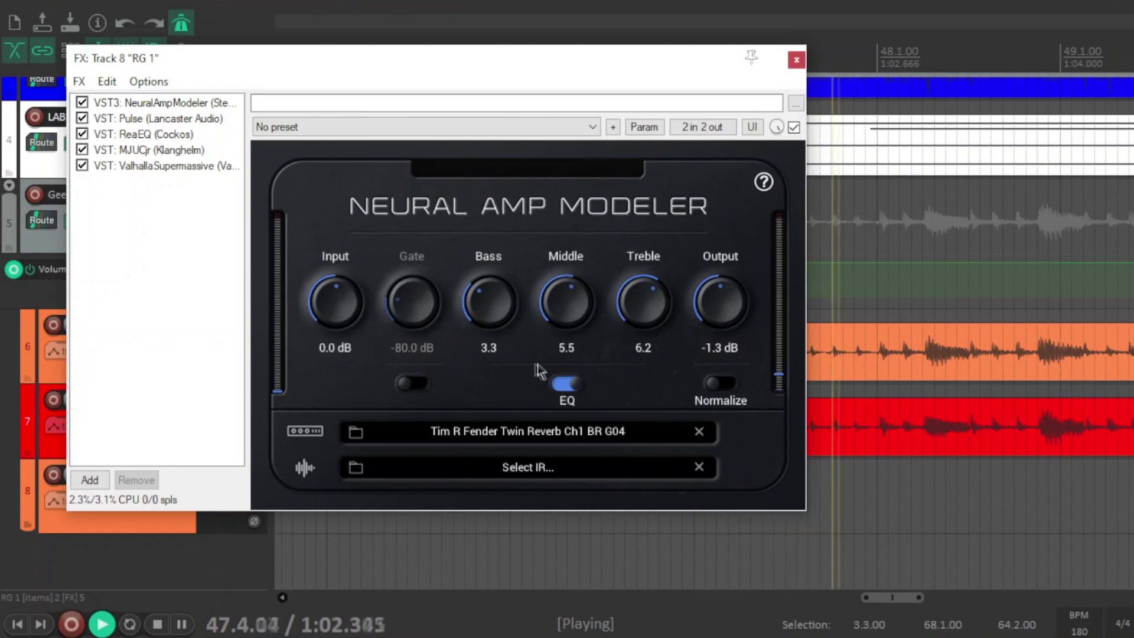
pyautogui.click(182, 118)
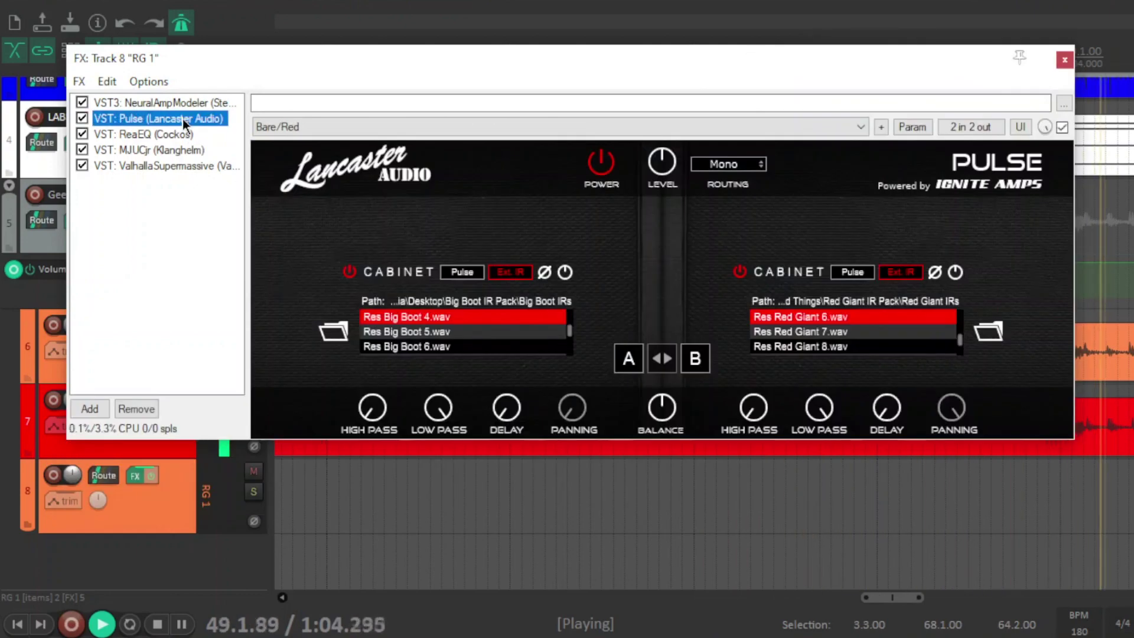
pyautogui.moveTo(293, 73); pyautogui.dragTo(273, 83)
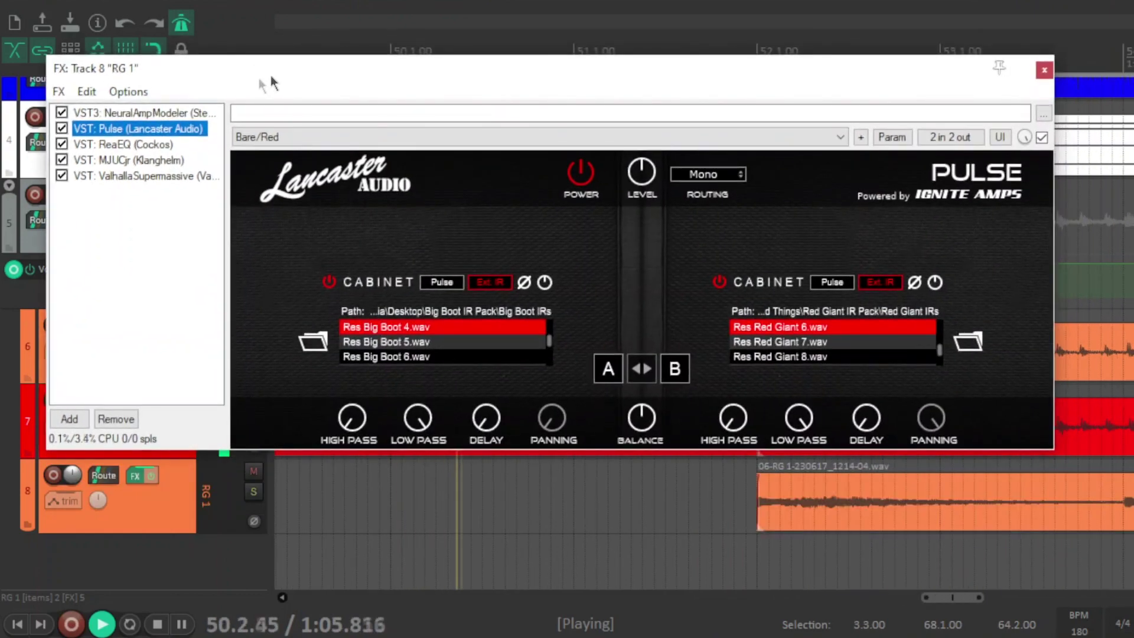
pyautogui.click(158, 143)
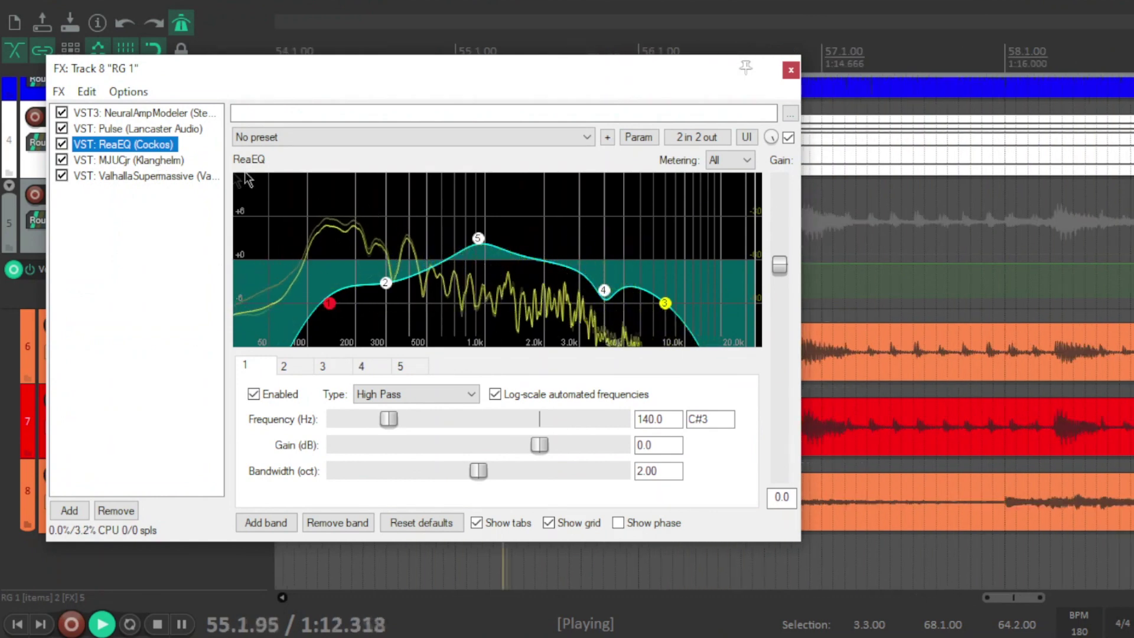
pyautogui.click(154, 159)
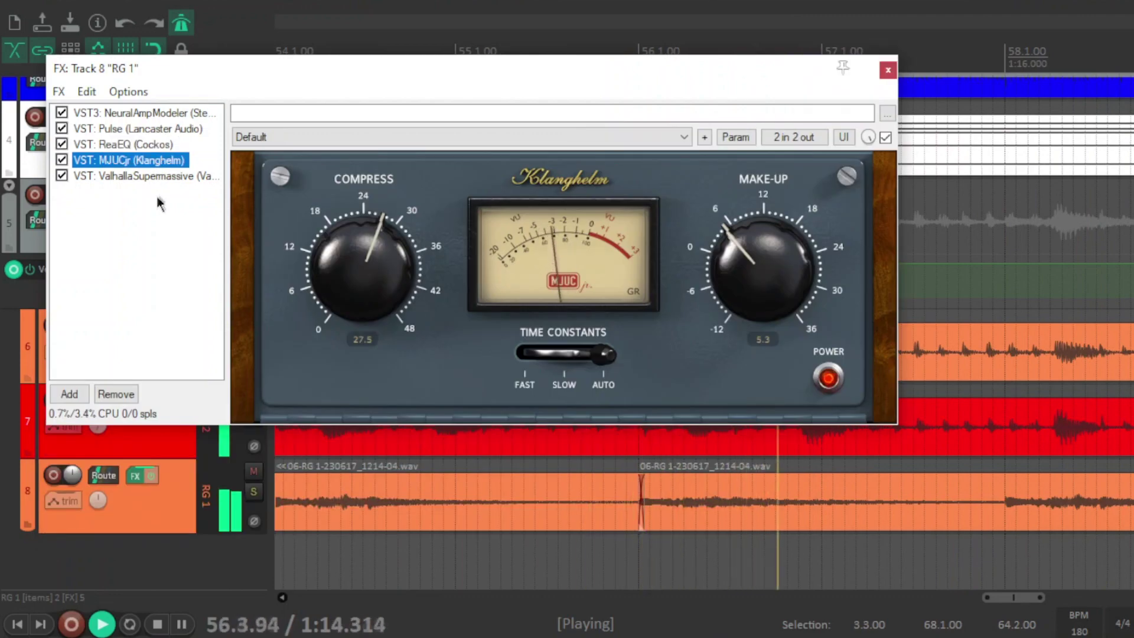
pyautogui.click(166, 175)
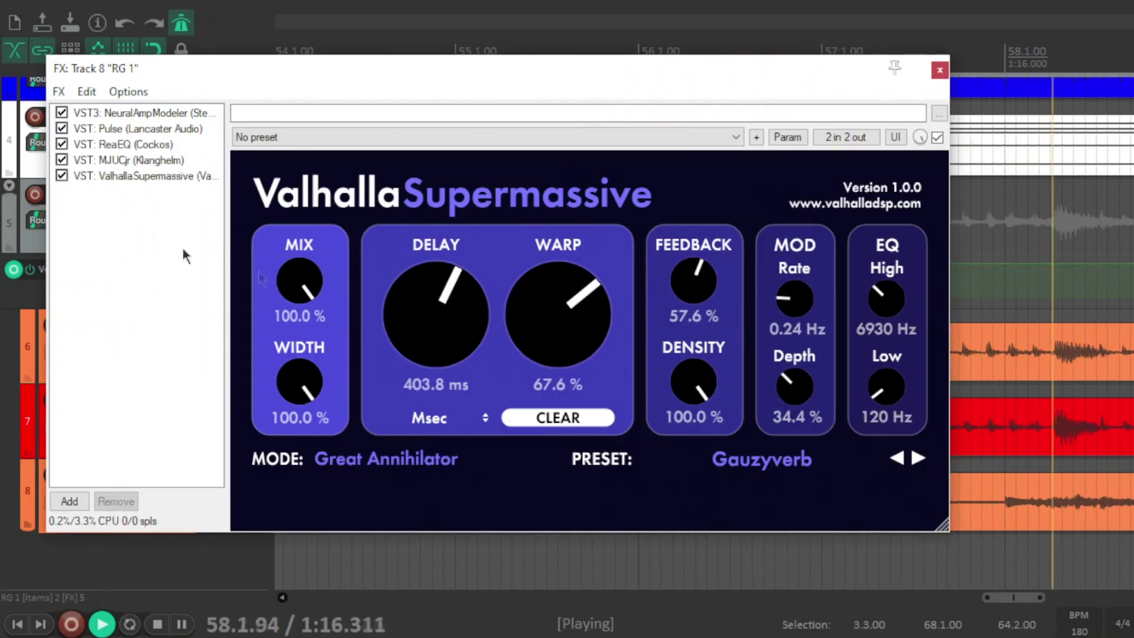
pyautogui.click(940, 69)
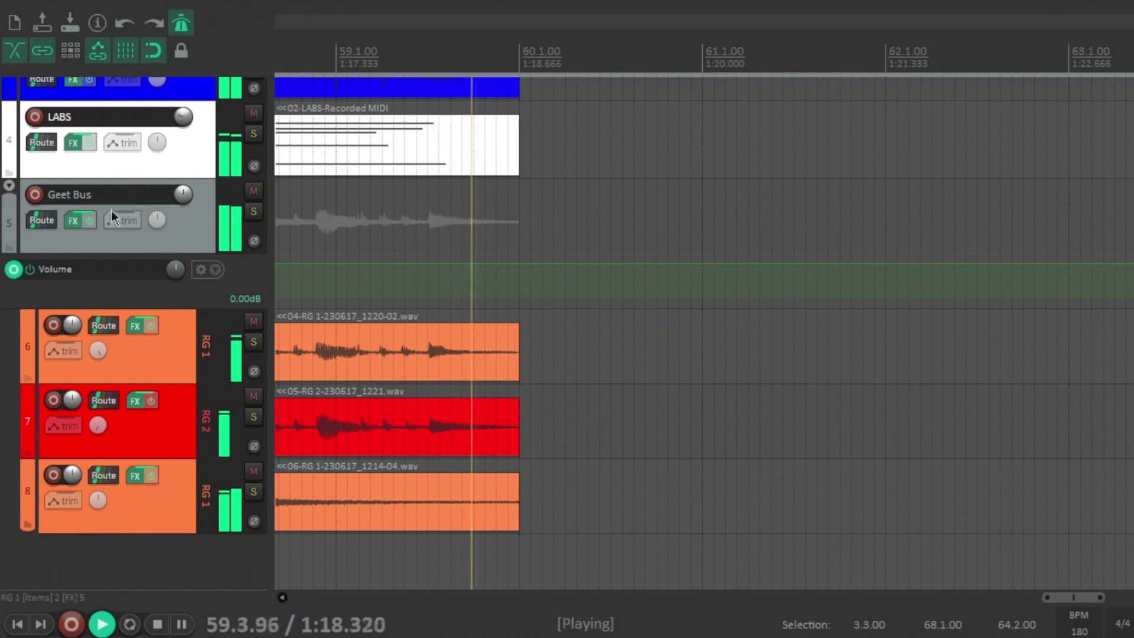
# Open TDR Nova on the Geet Bus and inspect its high-pass filter, band IV and band I.
pyautogui.click(71, 222)
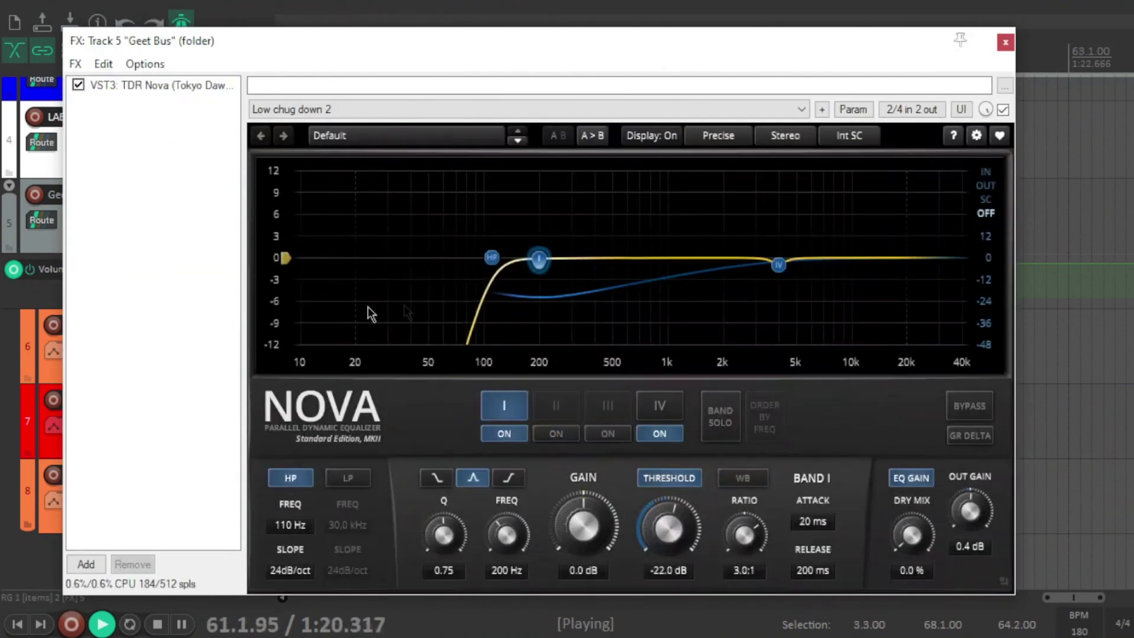
pyautogui.click(494, 258)
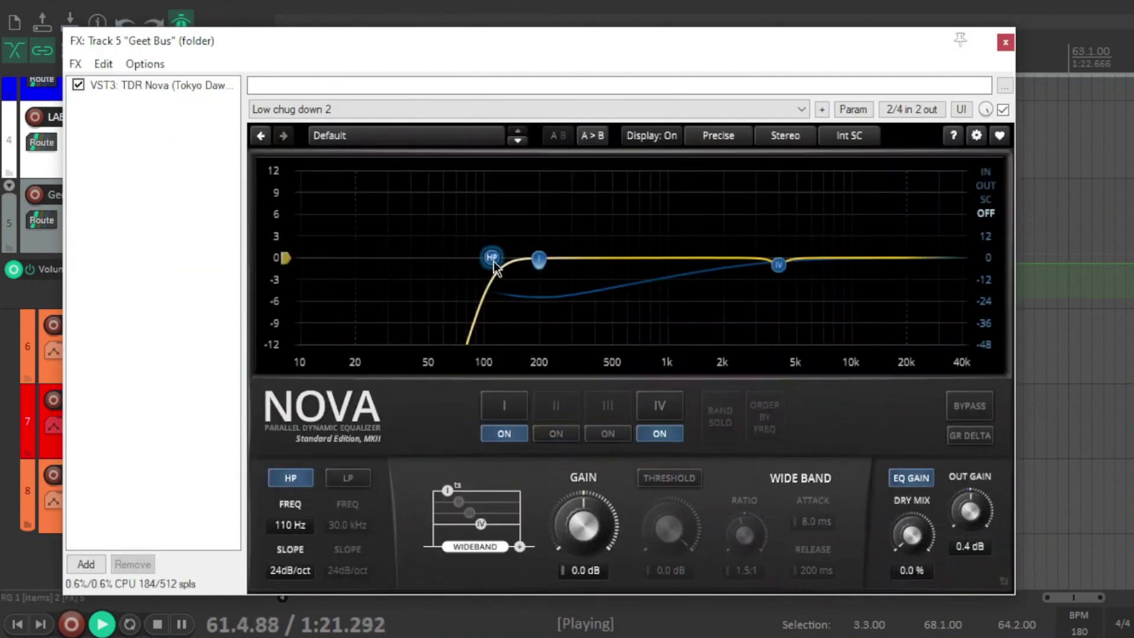
pyautogui.click(778, 265)
pyautogui.click(542, 262)
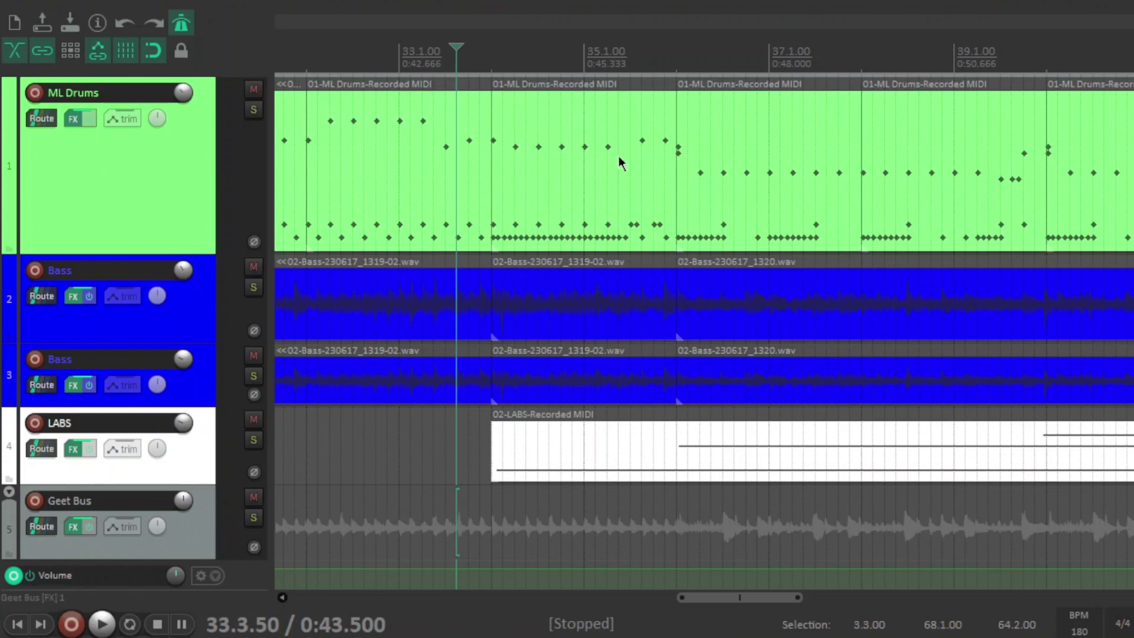
# Select the upper Bass track and the lower Bass track in turn to point out both bass layers.
pyautogui.click(197, 302)
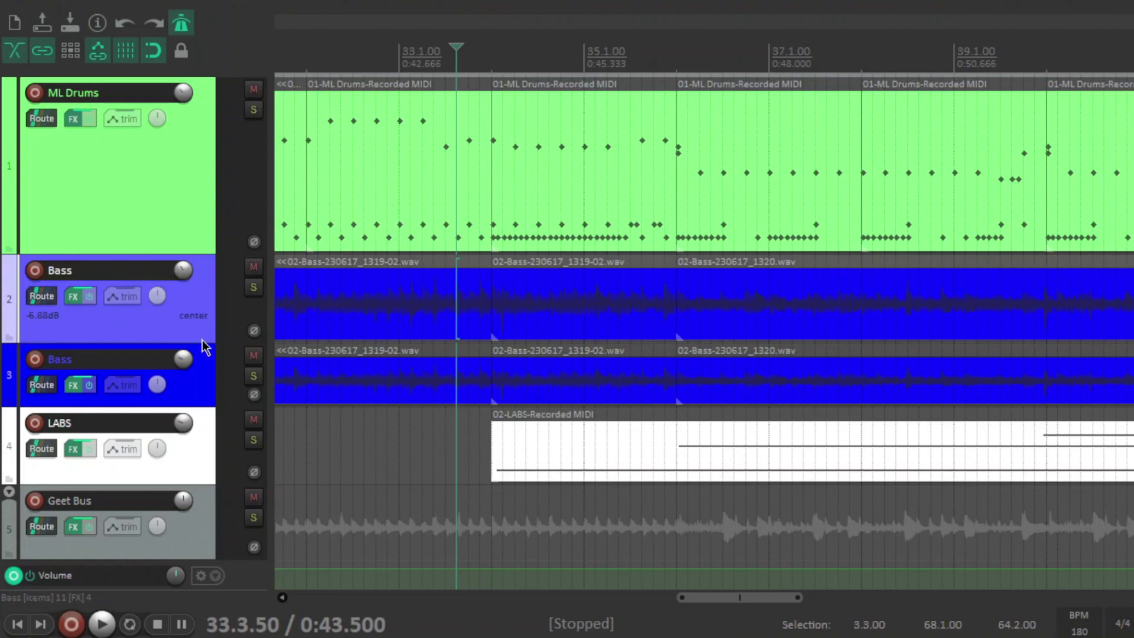
pyautogui.click(207, 377)
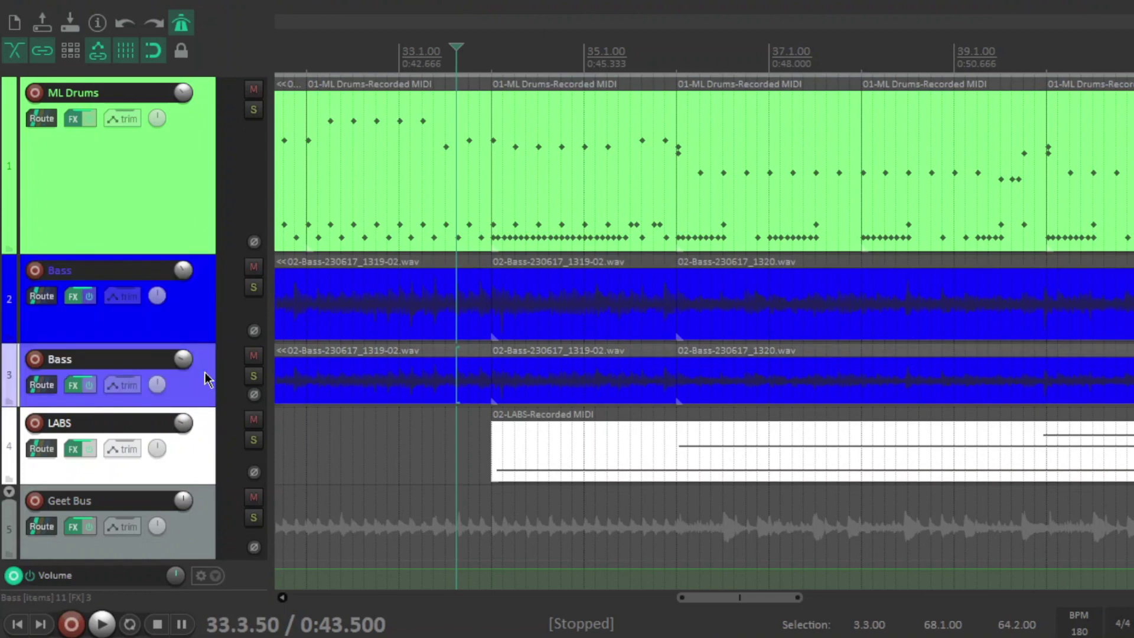
# Reopen track 6's effects chain and revisit its NeuralAmpModeler, Pulse and ReaEQ settings.
pyautogui.scroll(-5, 207, 378)
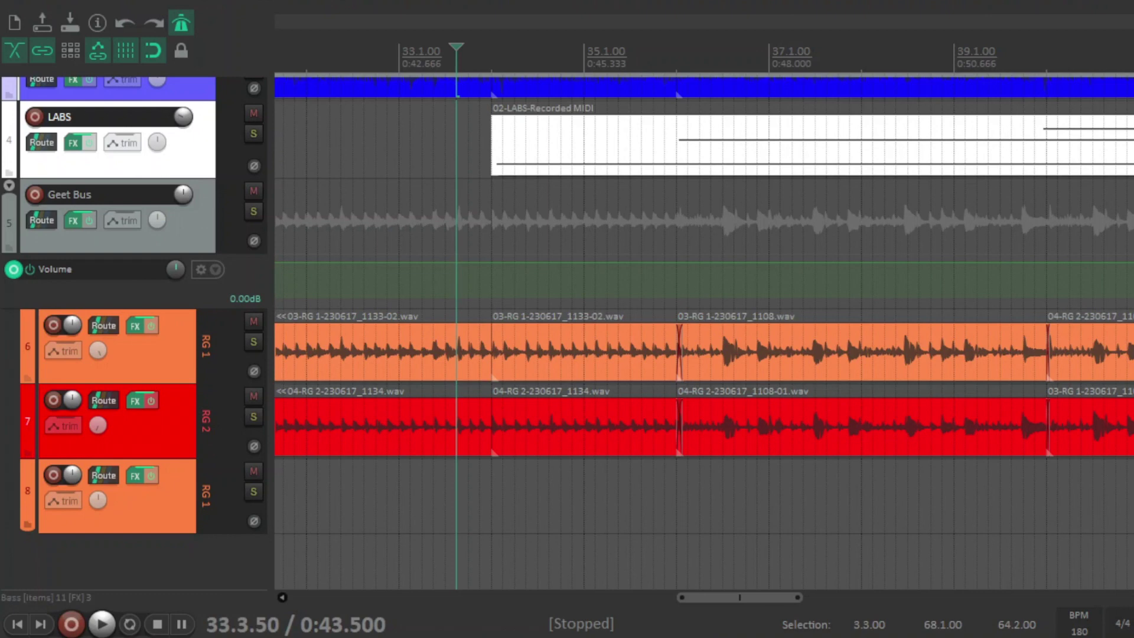
pyautogui.click(136, 326)
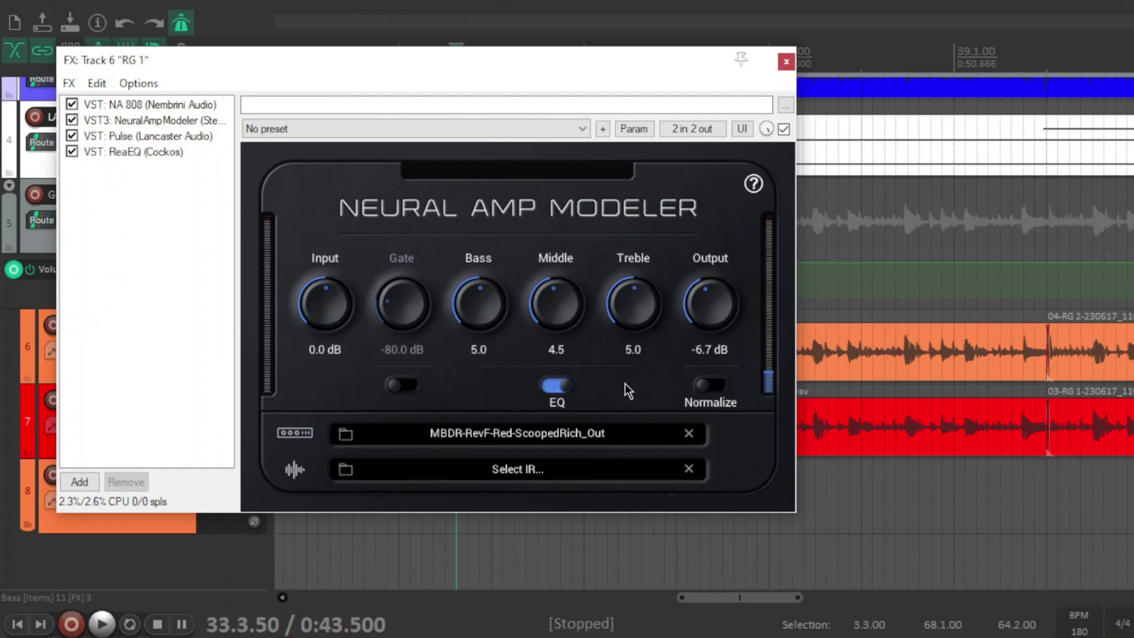
pyautogui.click(180, 137)
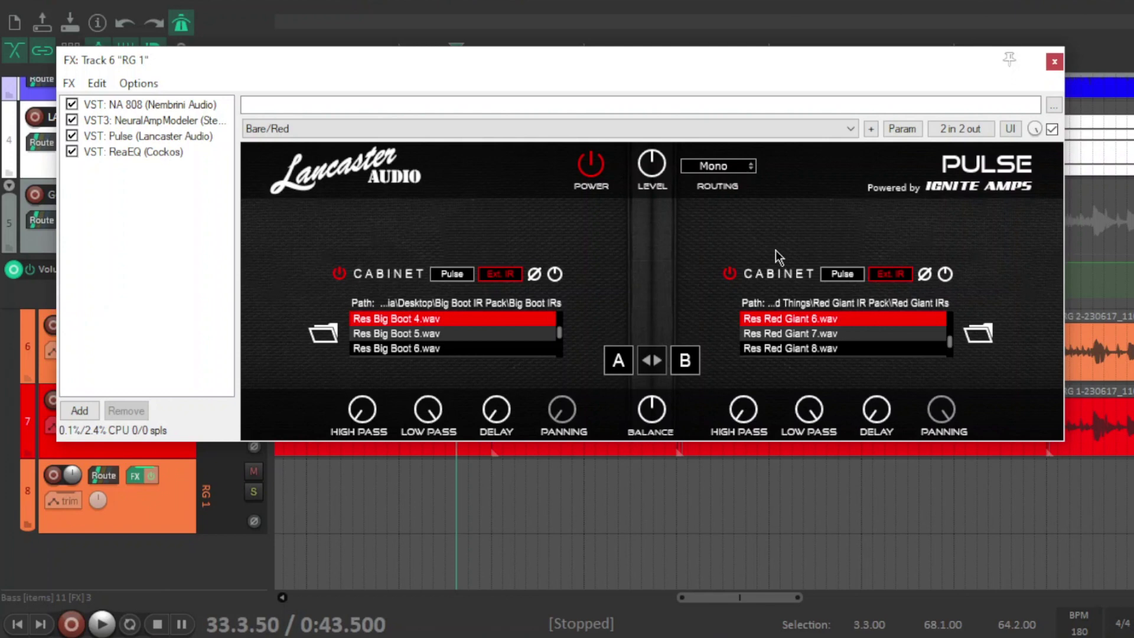
pyautogui.click(133, 151)
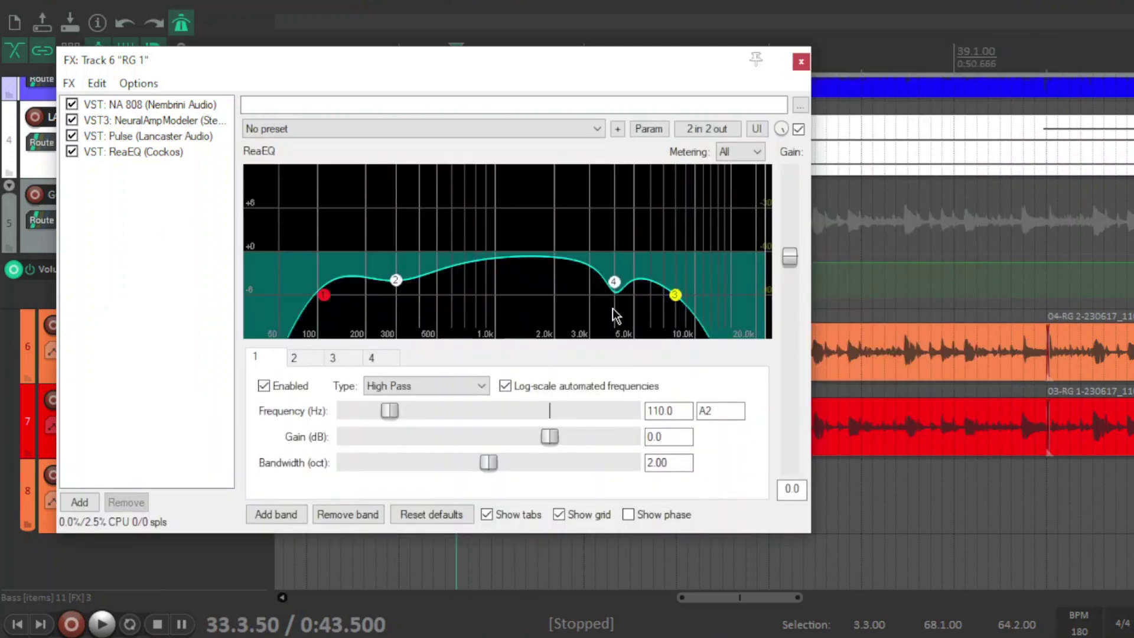
# Bring up the RG 2 effects chain, check its ReaEQ curve and Pulse impulse responses, and close the chain.
pyautogui.click(136, 404)
pyautogui.click(136, 406)
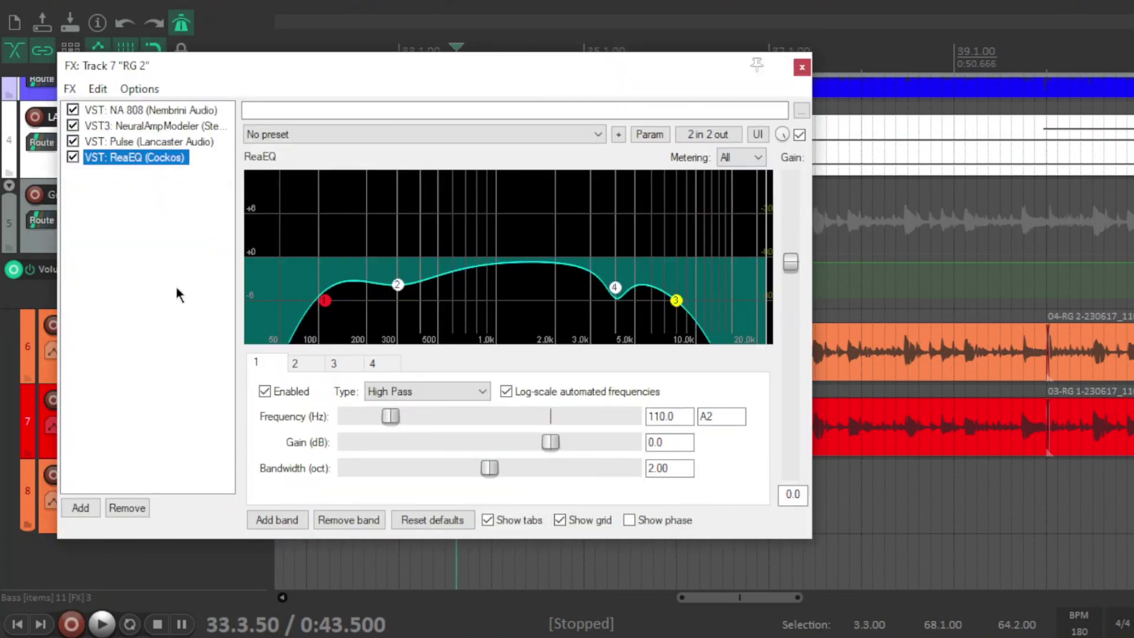
pyautogui.click(176, 141)
pyautogui.moveTo(344, 74)
pyautogui.mouseDown()
pyautogui.moveTo(327, 68)
pyautogui.moveTo(333, 81)
pyautogui.mouseUp()
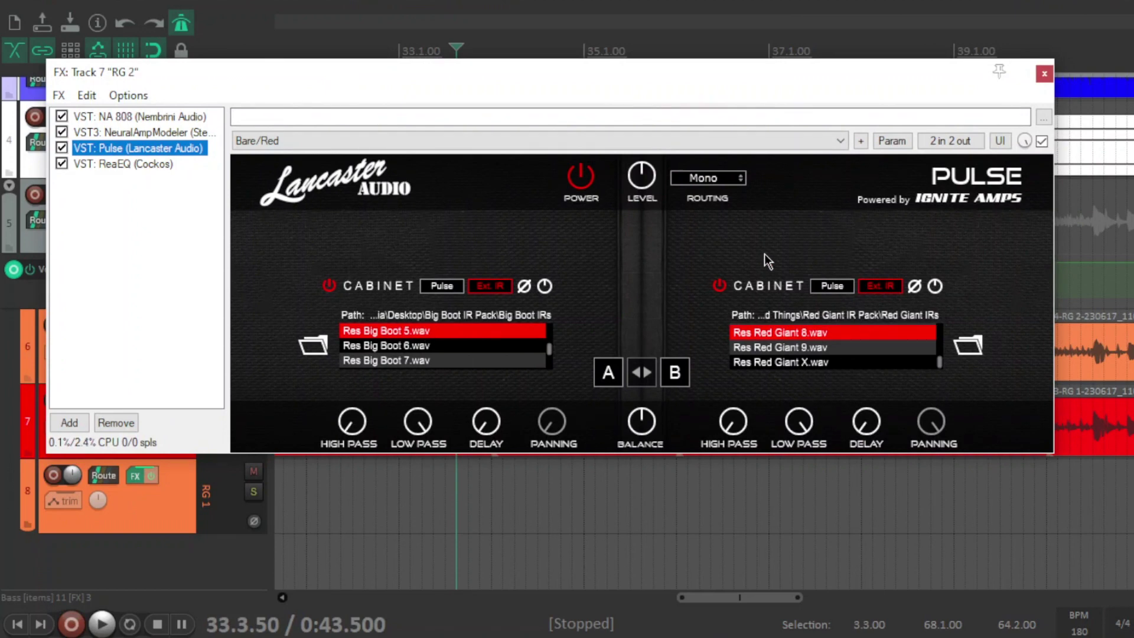
pyautogui.press('Escape')
# Solo the Geet Bus, play the guitars from the edit cursor at bar 33, and stop playback.
pyautogui.click(258, 214)
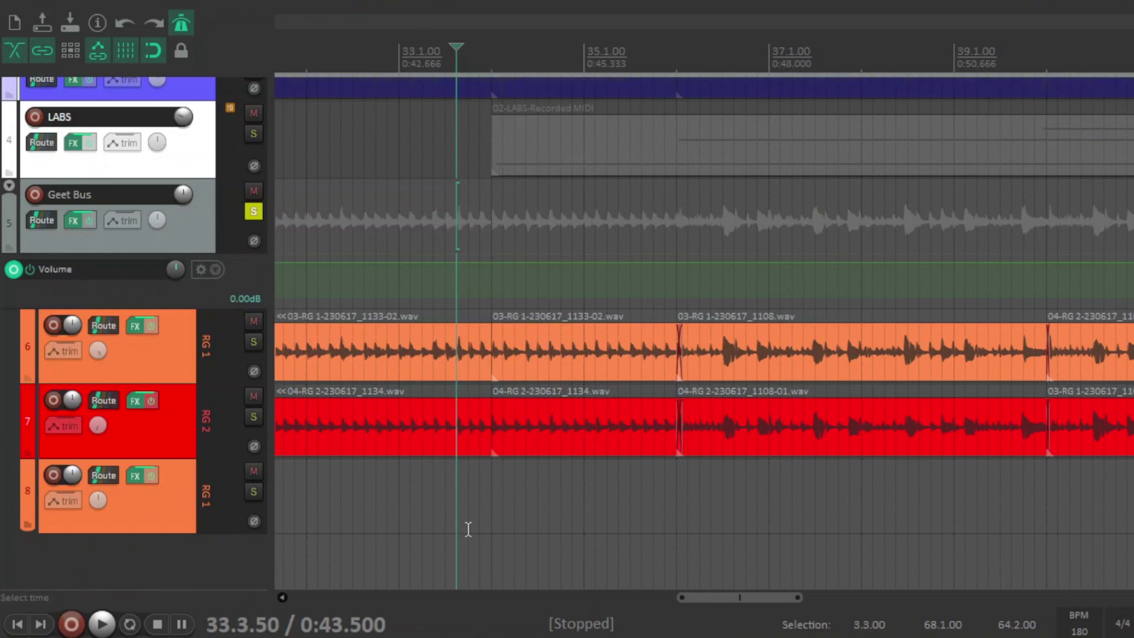
pyautogui.press('space')
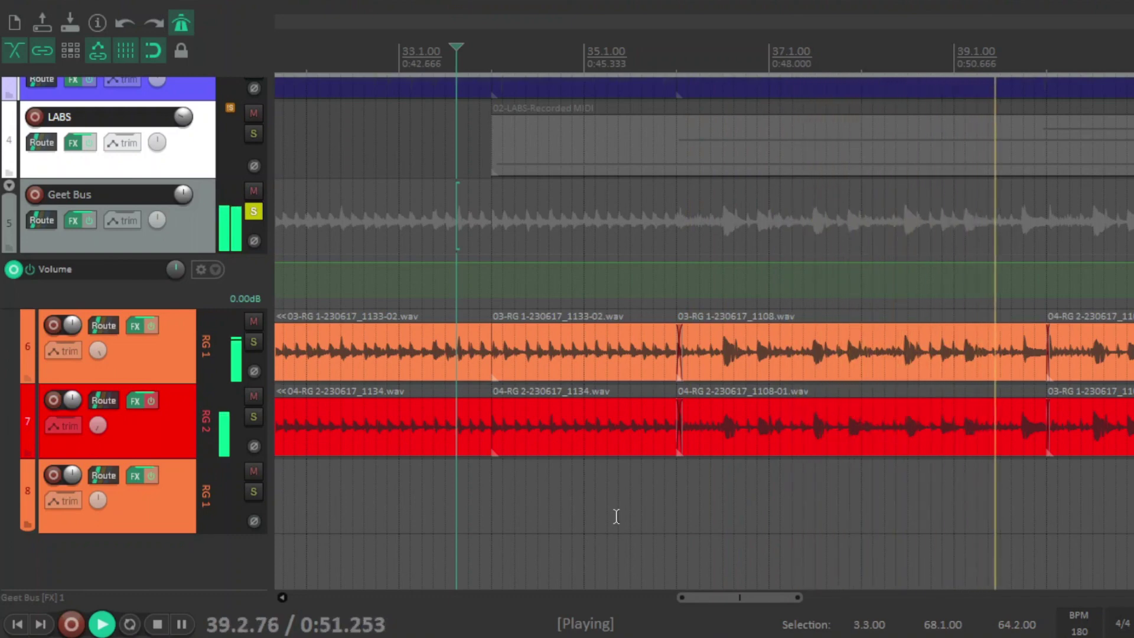
pyautogui.press('space')
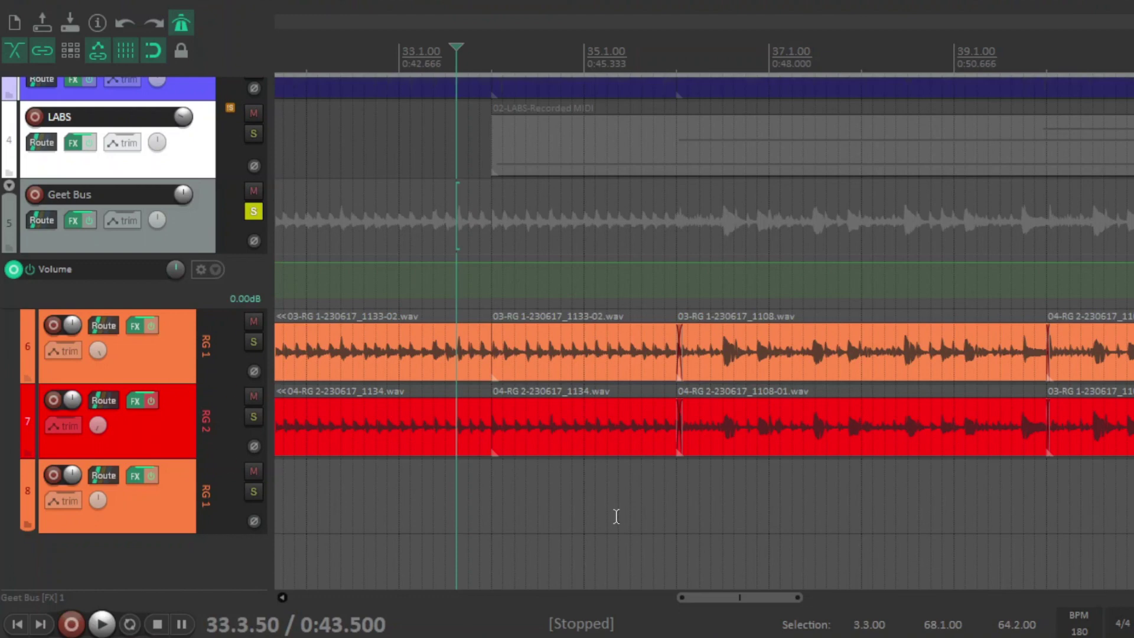
# Solo the RG 1 guitar on track 6 within the soloed Geet Bus.
pyautogui.press('F6')
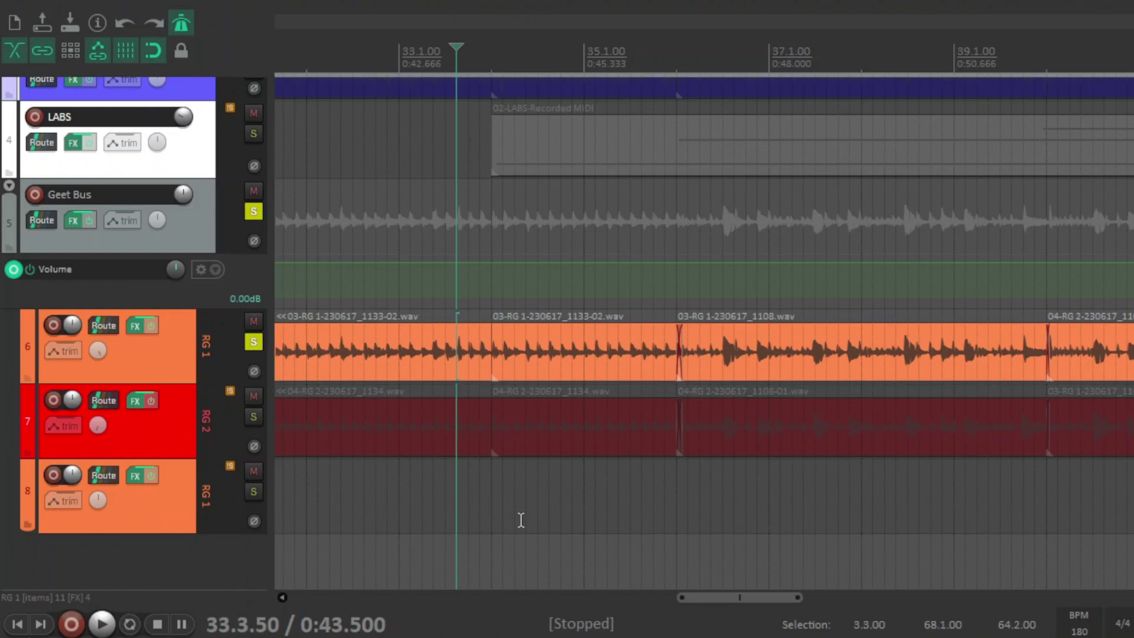
# Unsolo RG 1 on track 6 and the Geet Bus, play the full mix from the edit cursor, and stop playback.
pyautogui.click(254, 341)
pyautogui.click(253, 211)
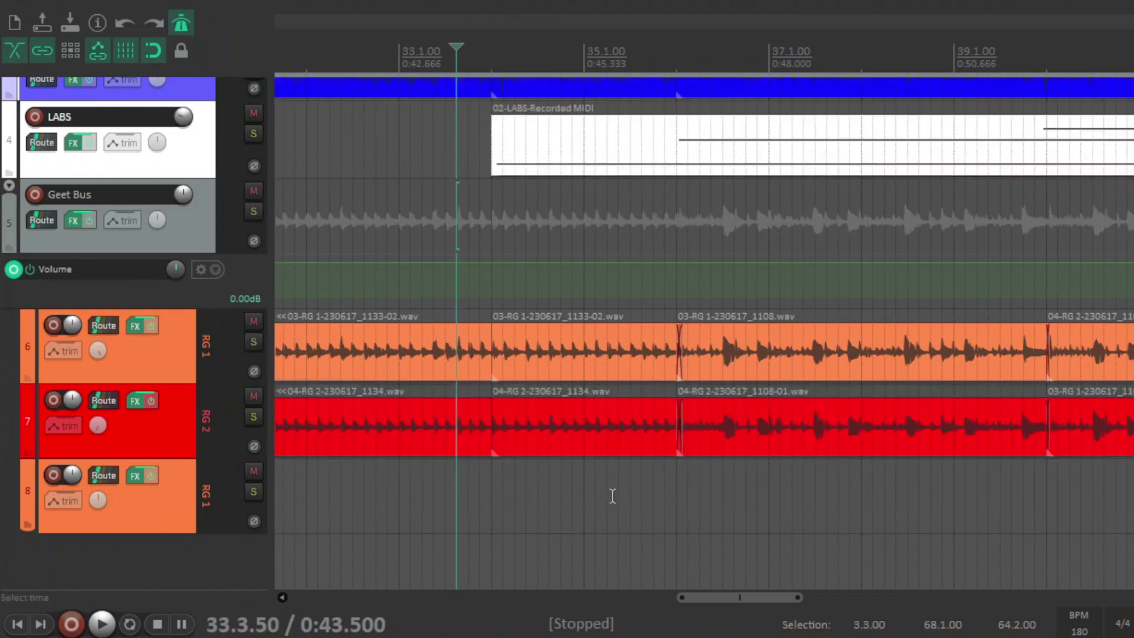
pyautogui.press('space')
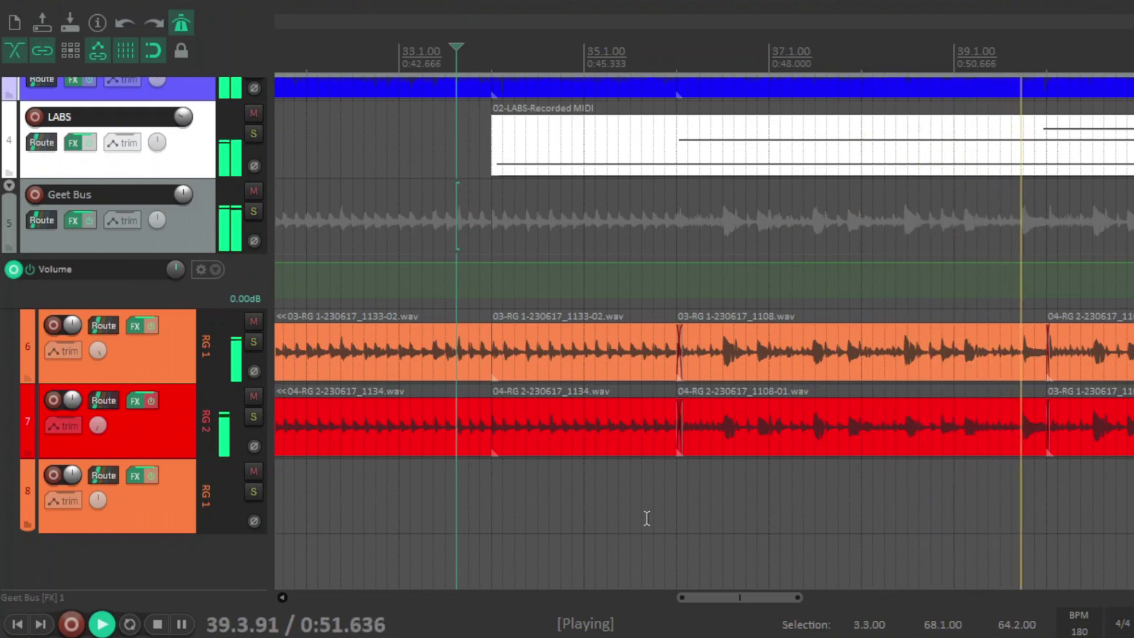
pyautogui.press('space')
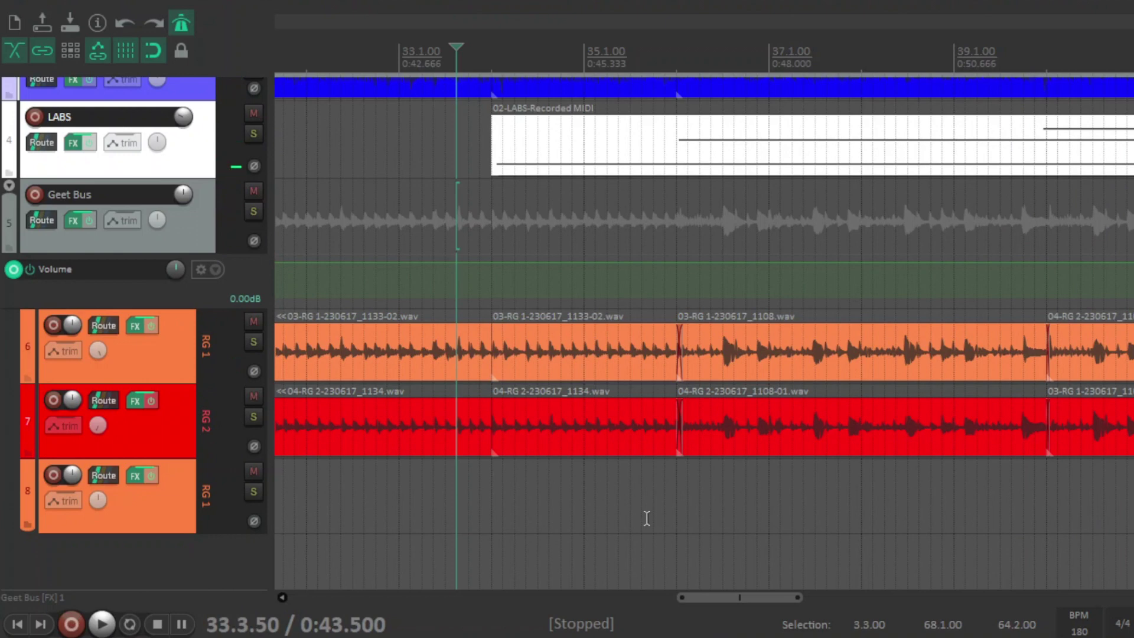
# Solo the LABS track, review the LABS choir instrument and ReaEQ high-pass settings in its effects chain, and close the chain.
pyautogui.click(254, 134)
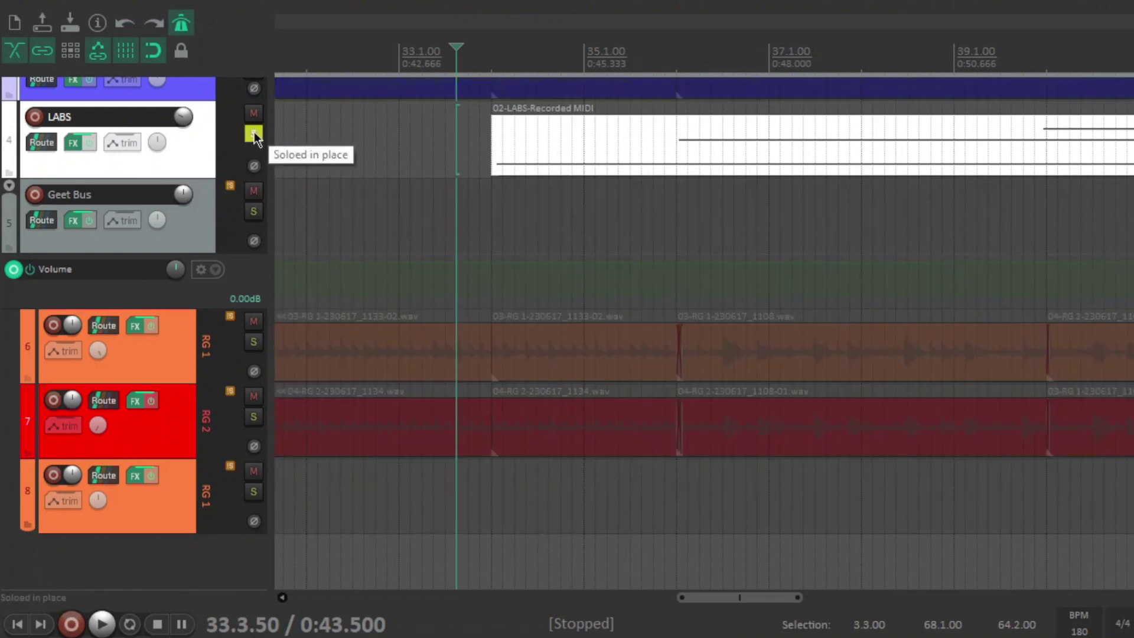
pyautogui.click(79, 145)
pyautogui.click(180, 196)
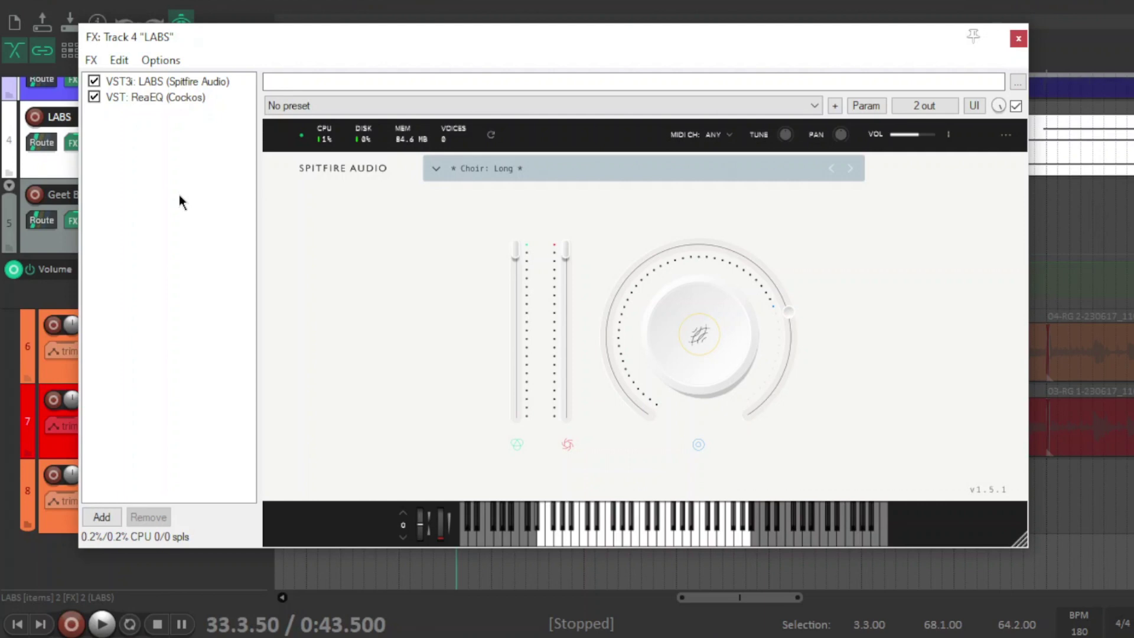
pyautogui.moveTo(289, 31); pyautogui.dragTo(272, 44)
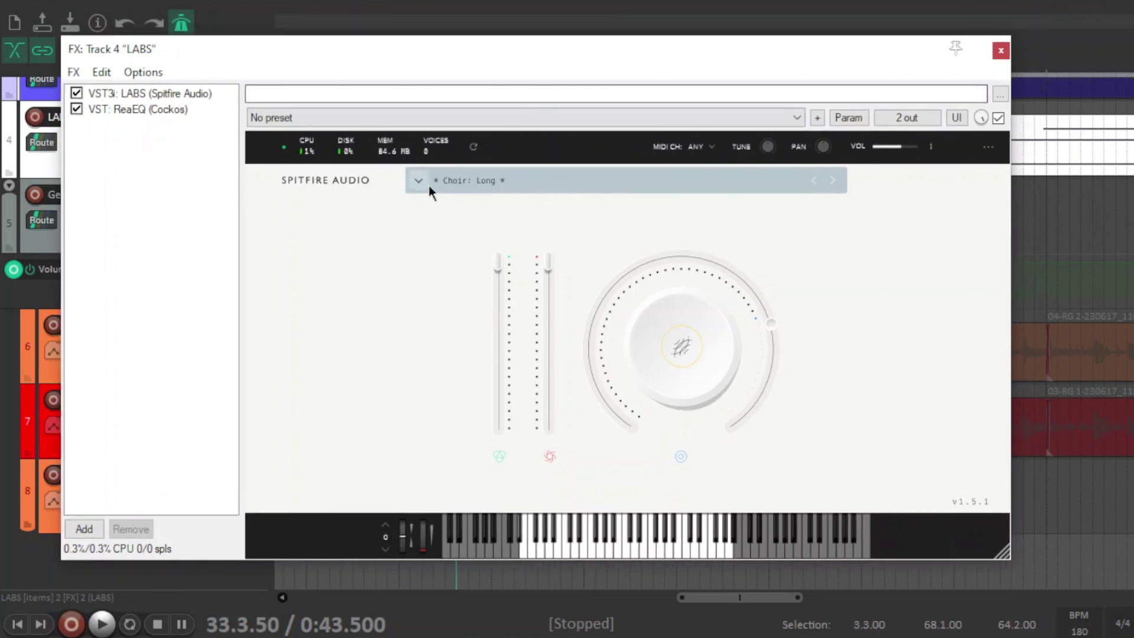
pyautogui.click(159, 108)
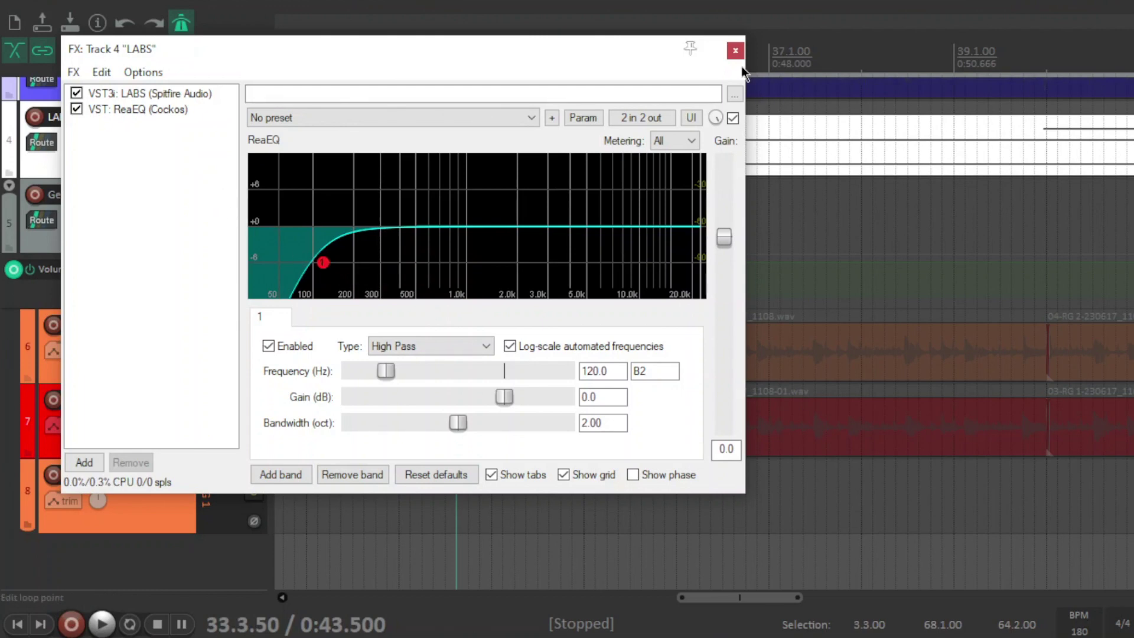
pyautogui.click(736, 51)
# Play the soloed LABS choir from the edit cursor, stop playback, and unsolo the track.
pyautogui.press('space')
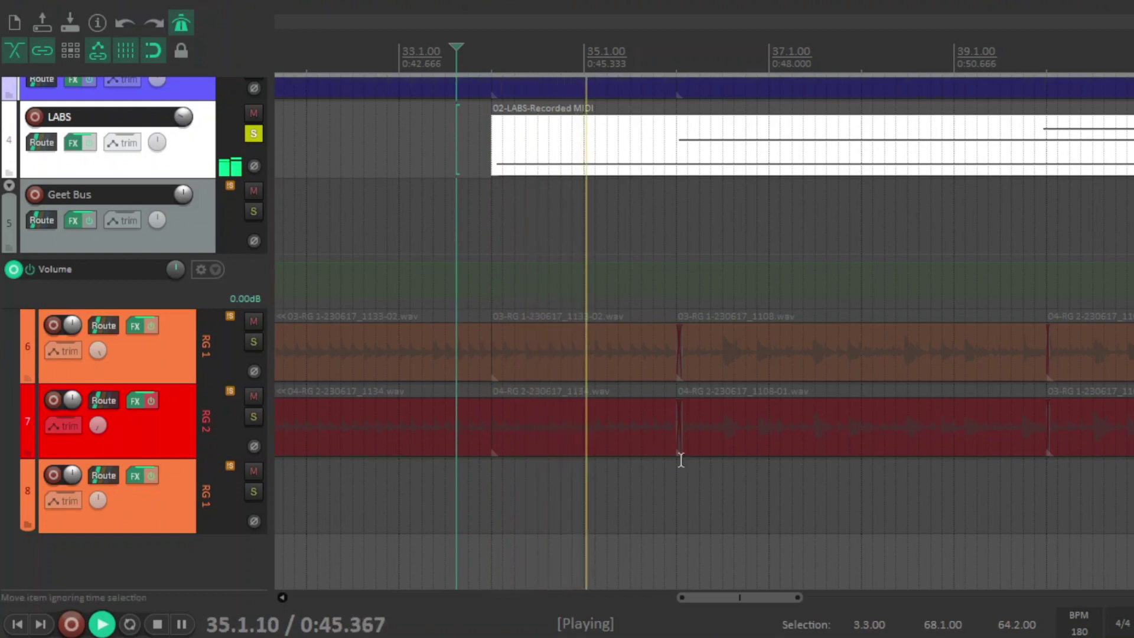
pyautogui.moveTo(780, 600); pyautogui.dragTo(810, 601)
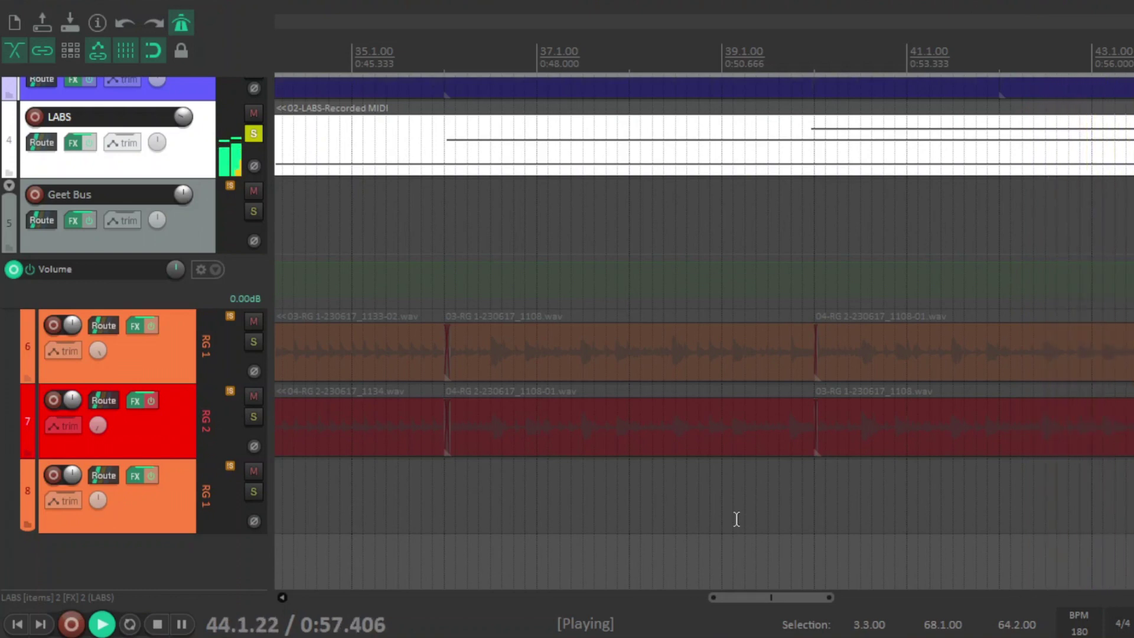
pyautogui.press('space')
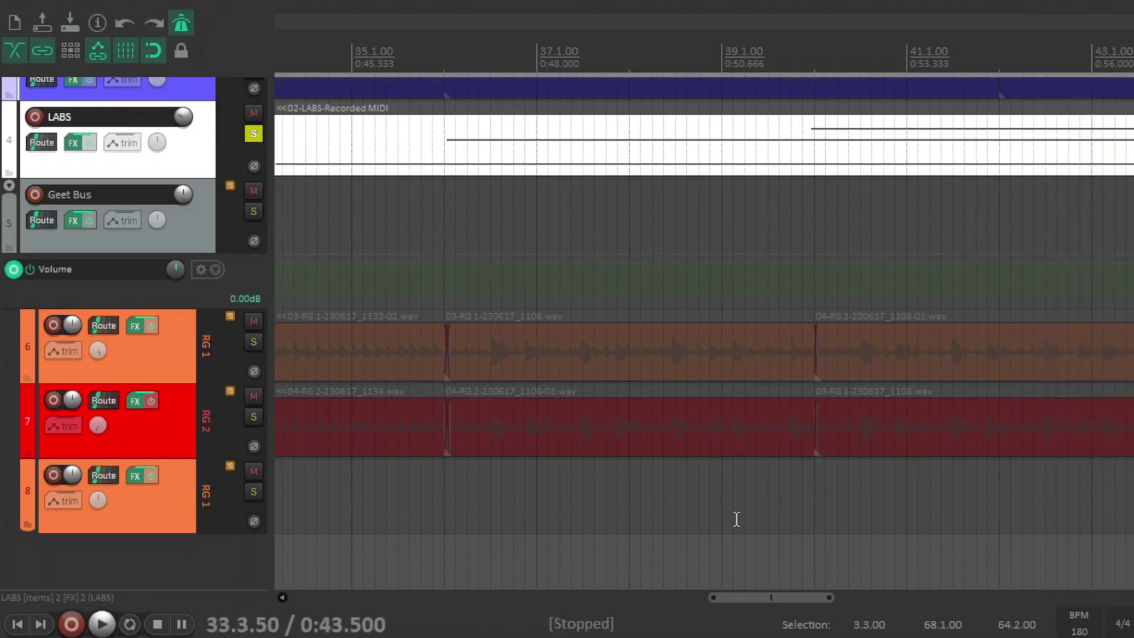
pyautogui.click(259, 133)
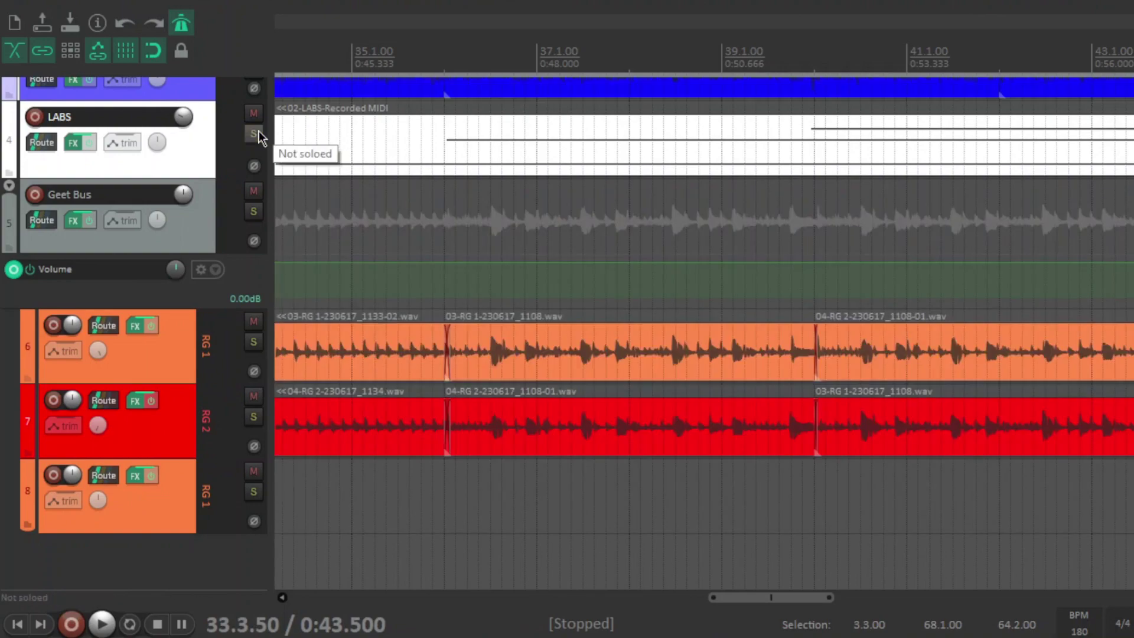
# Place the edit cursor just before bar 52 on track 8, solo that RG 1 track, play its part, and stop playback.
pyautogui.moveTo(806, 598); pyautogui.dragTo(1001, 598)
pyautogui.click(380, 504)
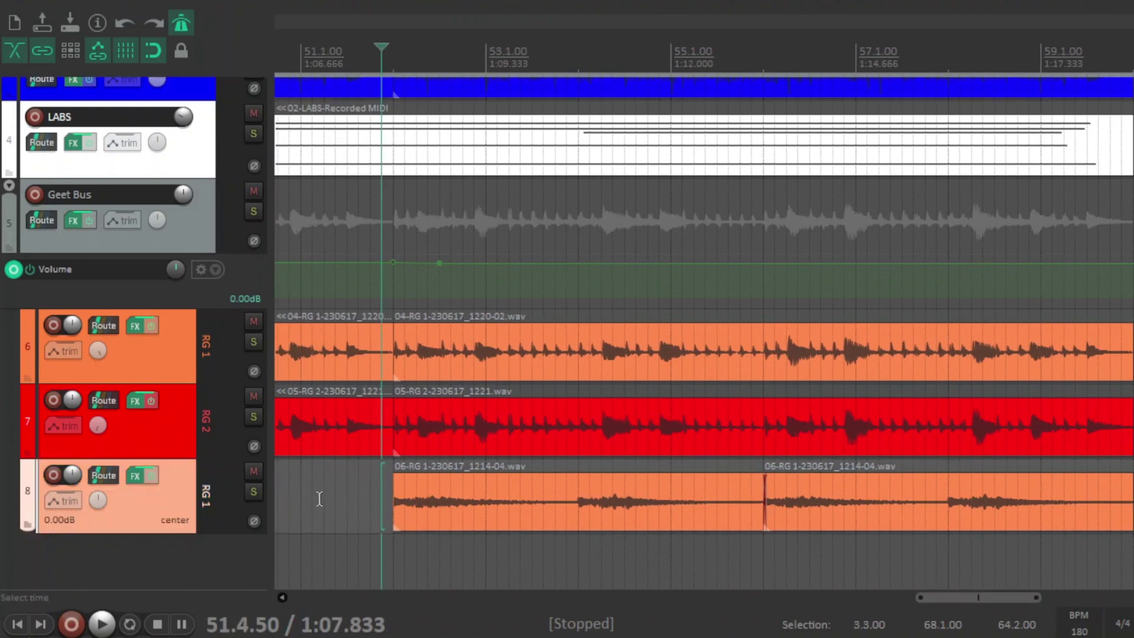
pyautogui.click(254, 492)
pyautogui.press('space')
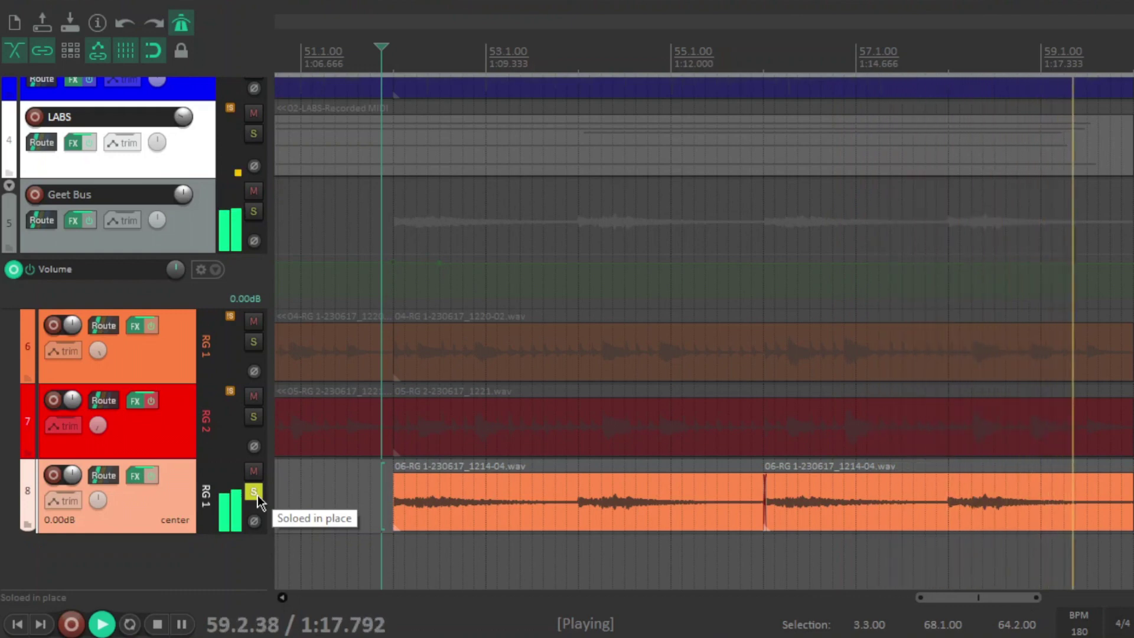
pyautogui.press('space')
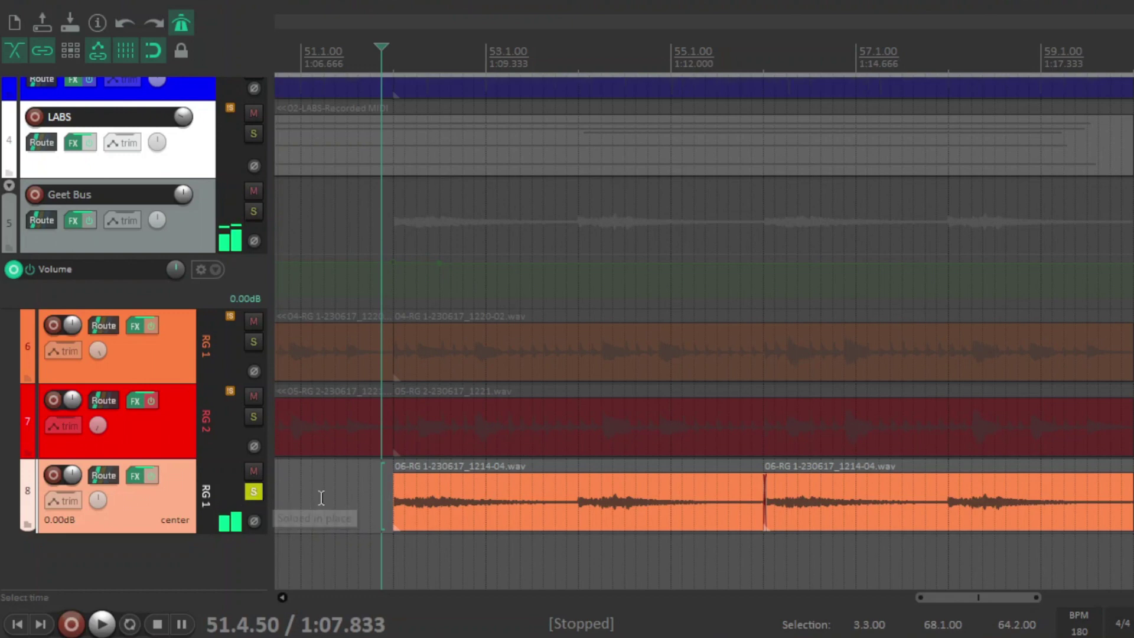
# Bring up track 8's effects chain and review its NeuralAmpModeler amp settings and Pulse cabinet impulse responses.
pyautogui.click(138, 479)
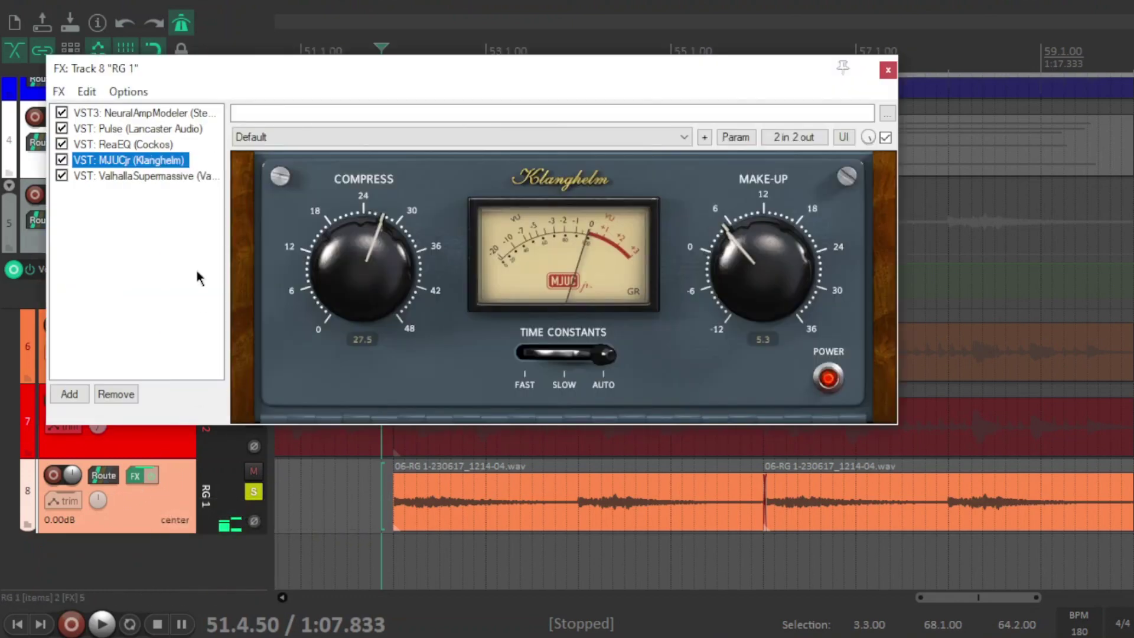
pyautogui.click(176, 114)
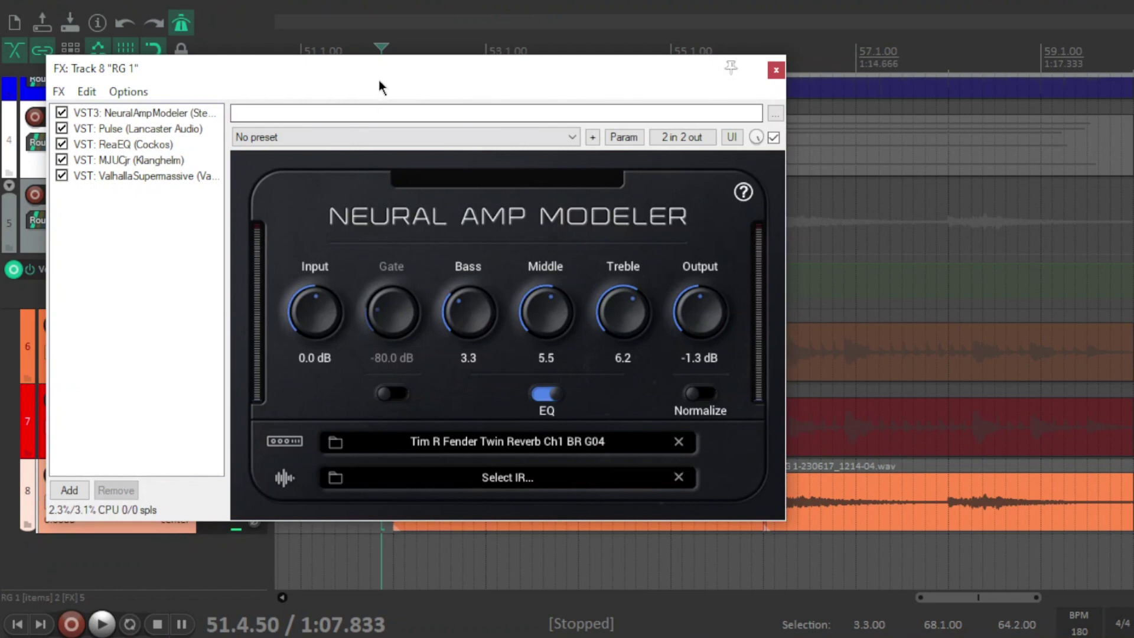
pyautogui.moveTo(381, 68); pyautogui.dragTo(392, 52)
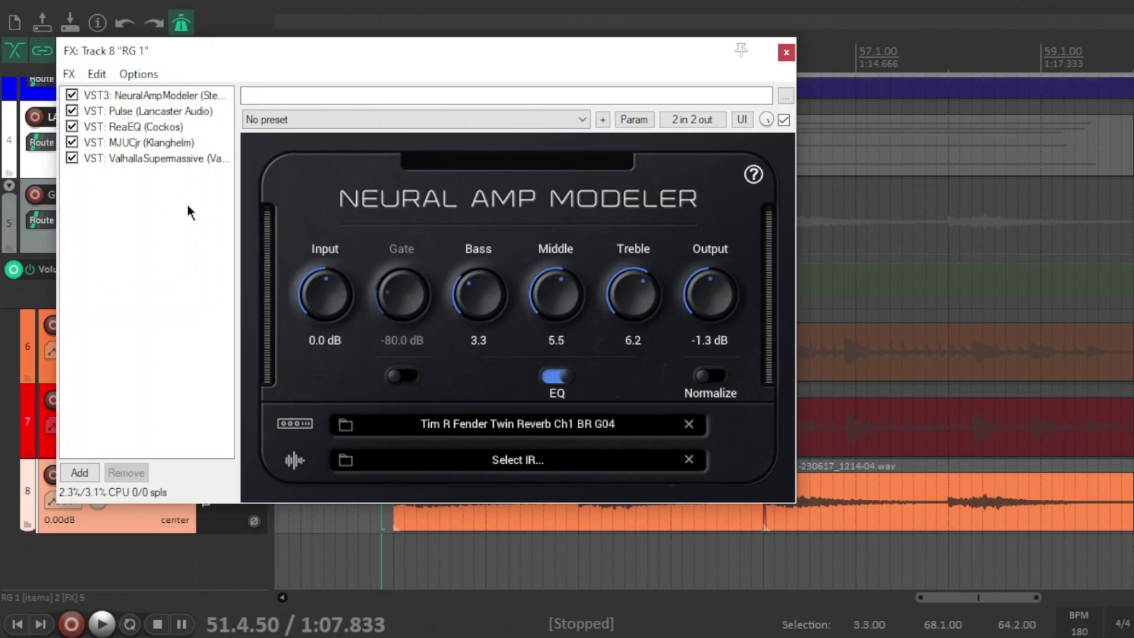
pyautogui.click(153, 111)
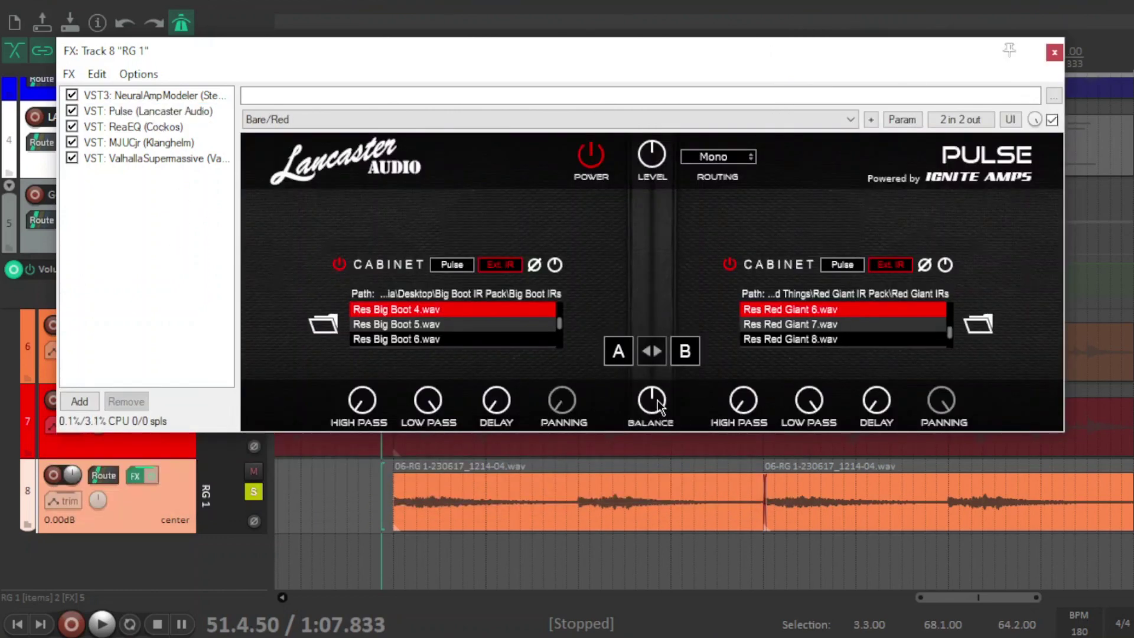
# Review track 8's ReaEQ bands, MJUCjr compressor and ValhallaSupermassive reverb settings.
pyautogui.click(150, 130)
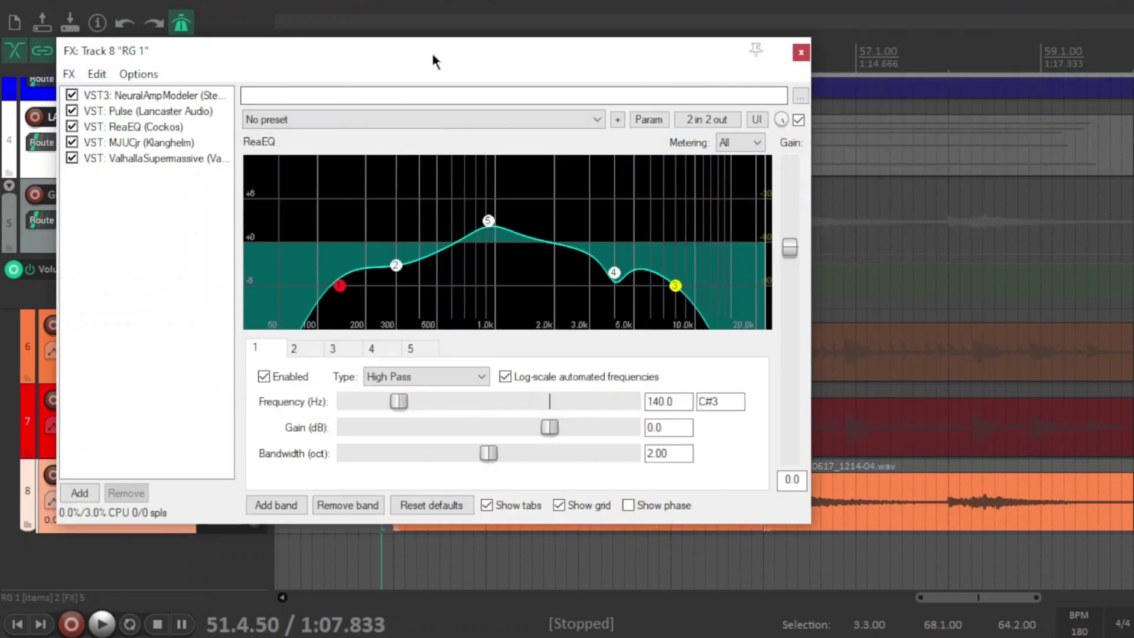
pyautogui.moveTo(433, 54); pyautogui.dragTo(434, 54)
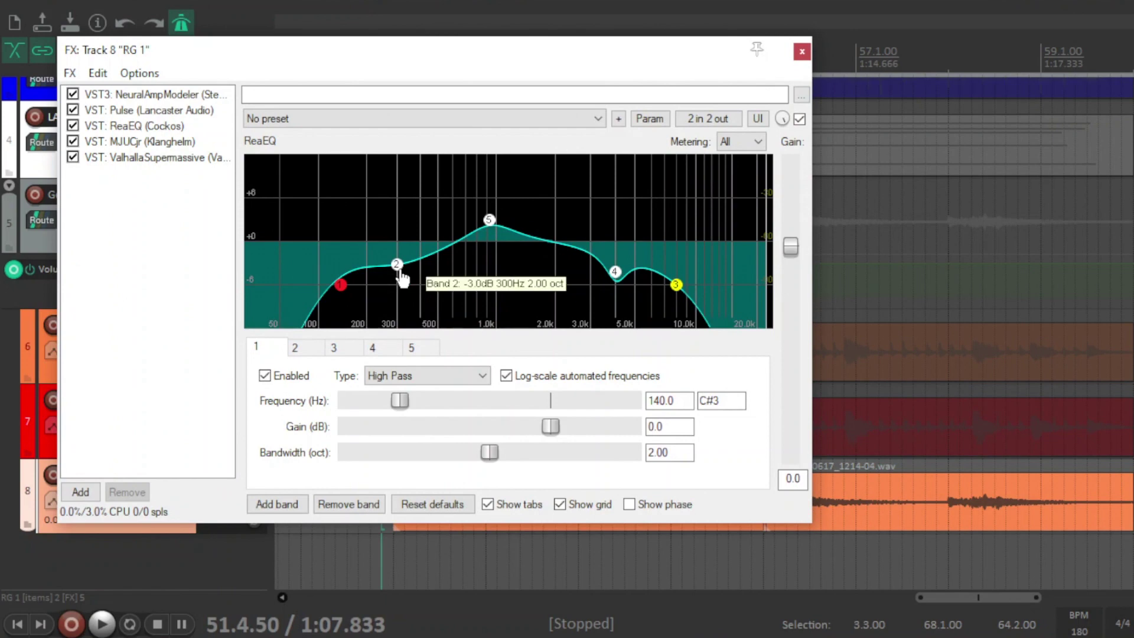
pyautogui.moveTo(489, 226)
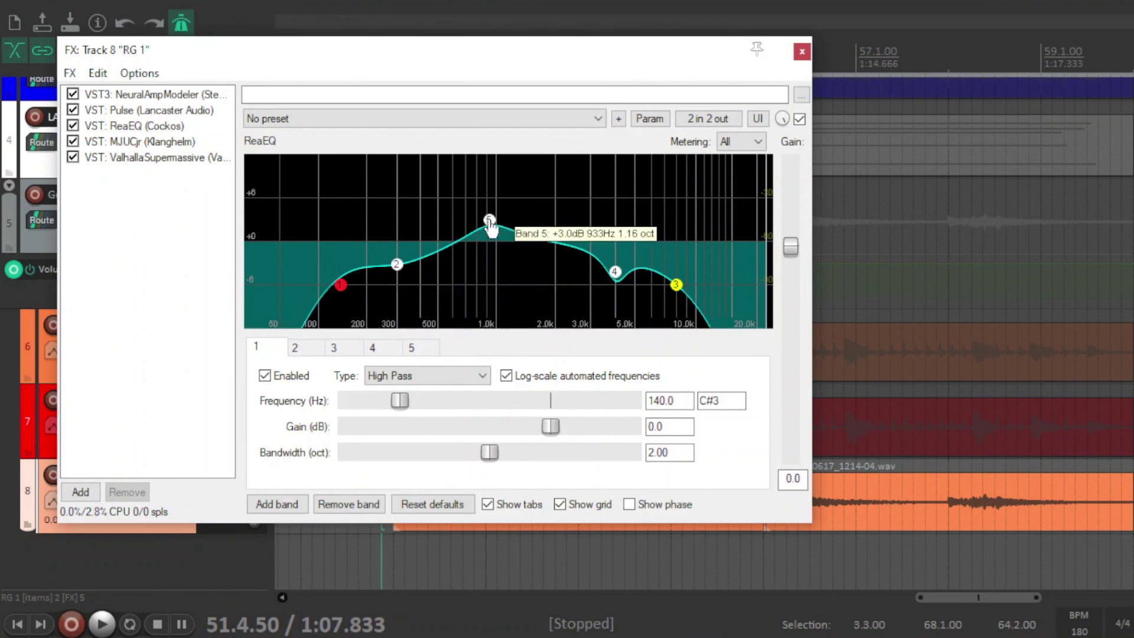
pyautogui.click(161, 143)
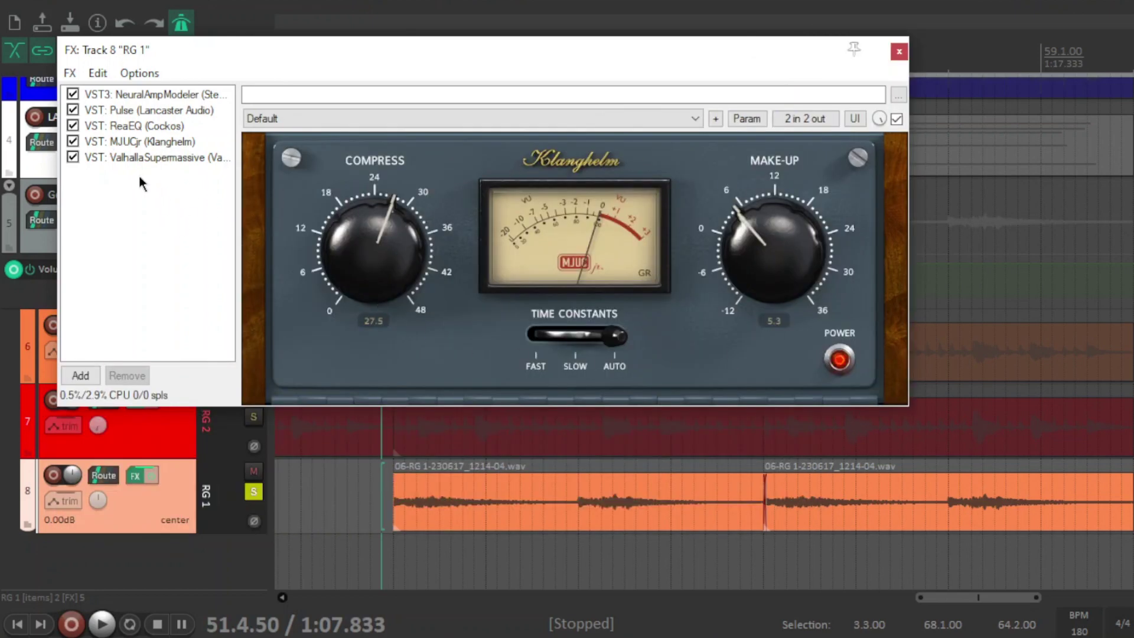
pyautogui.click(148, 158)
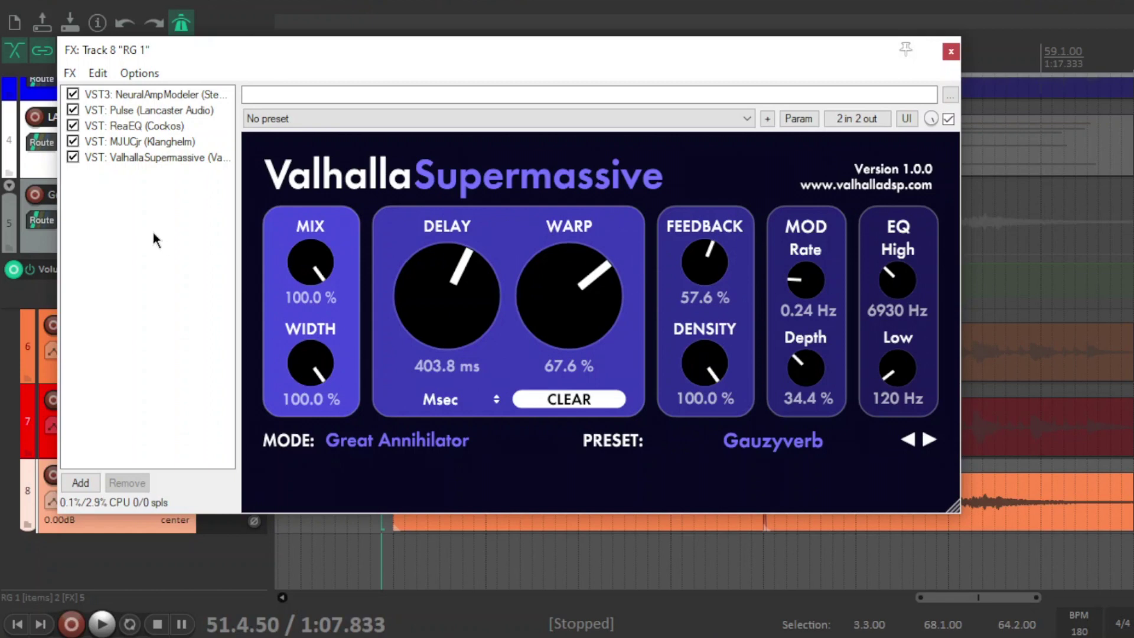
# Bypass ValhallaSupermassive on track 8, play the soloed guitar without the reverb, and stop playback.
pyautogui.click(72, 158)
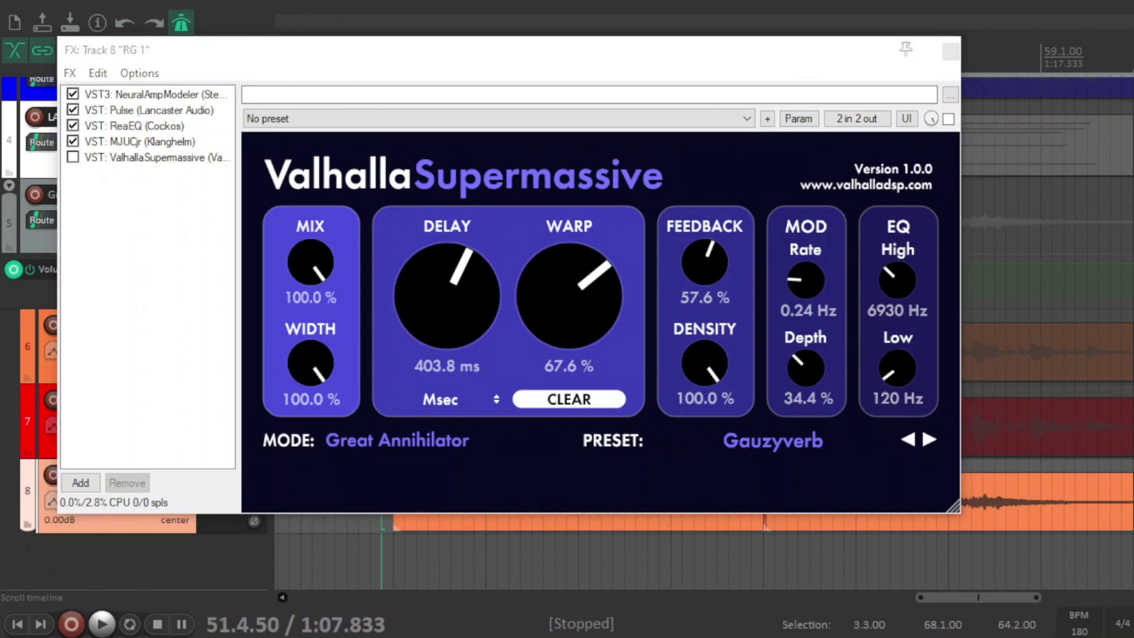
pyautogui.press('space')
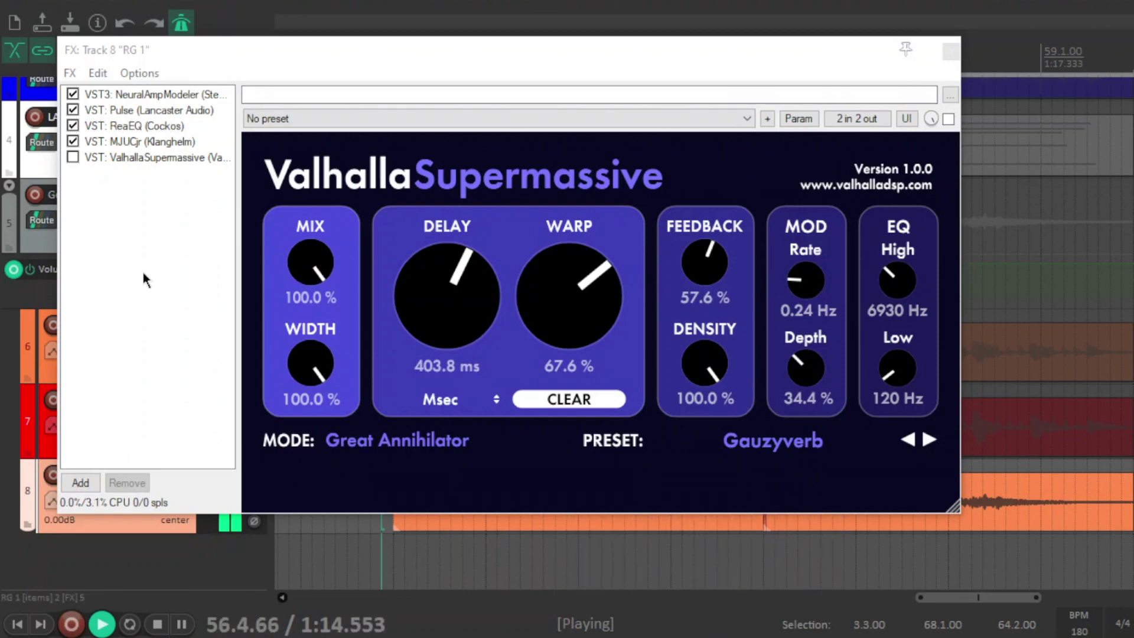
pyautogui.press('space')
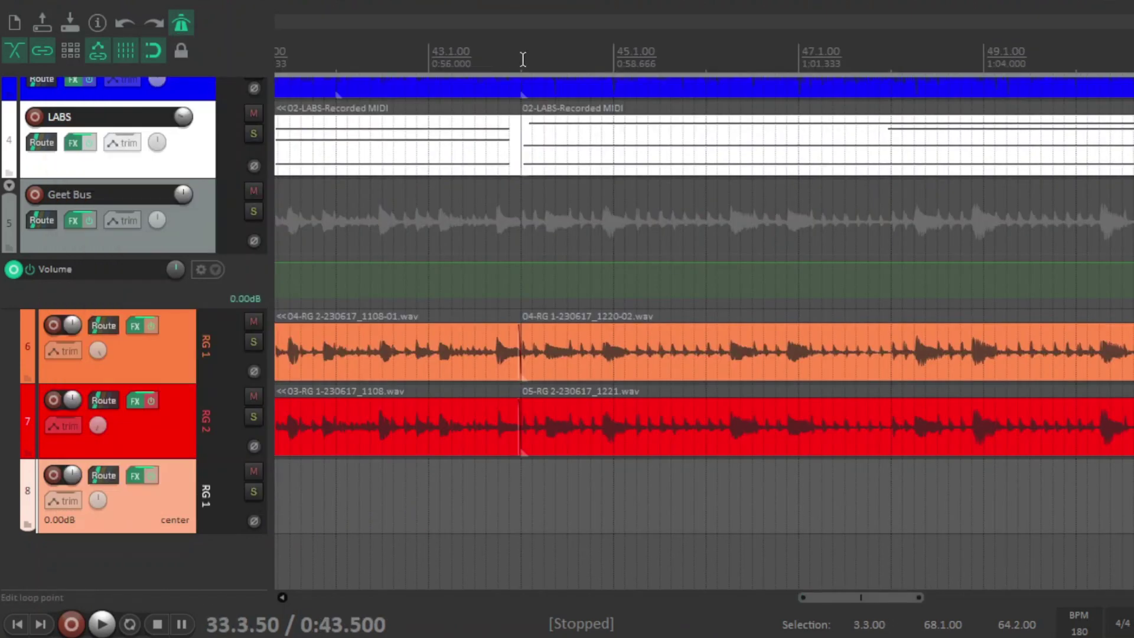
# Place the edit cursor at bar 44, where the next LABS and guitar items begin.
pyautogui.click(509, 50)
pyautogui.click(521, 54)
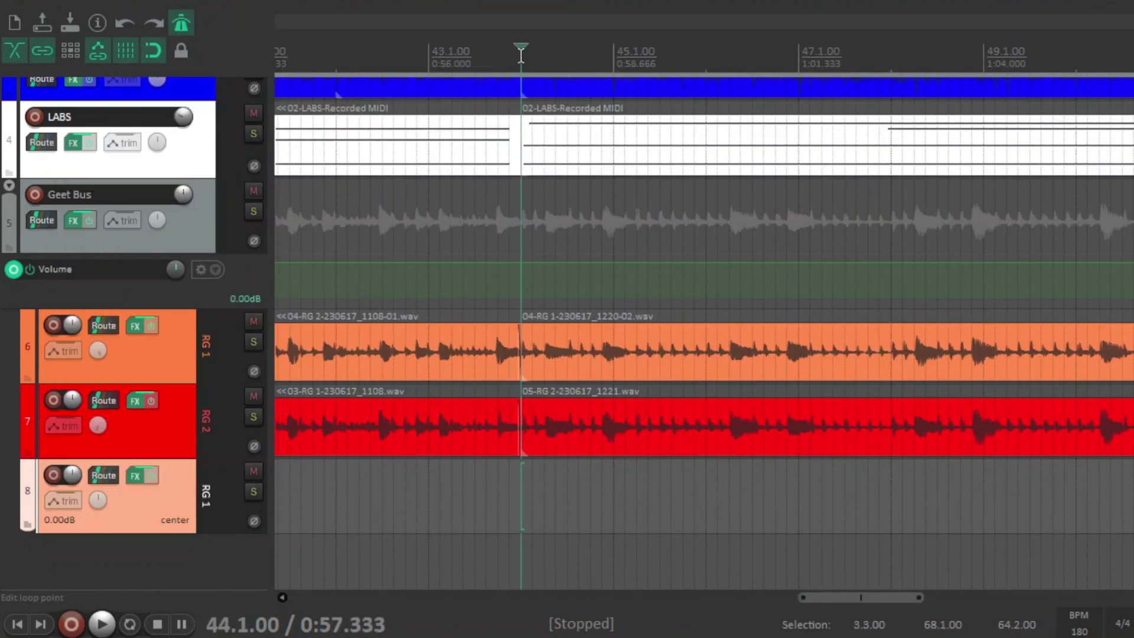